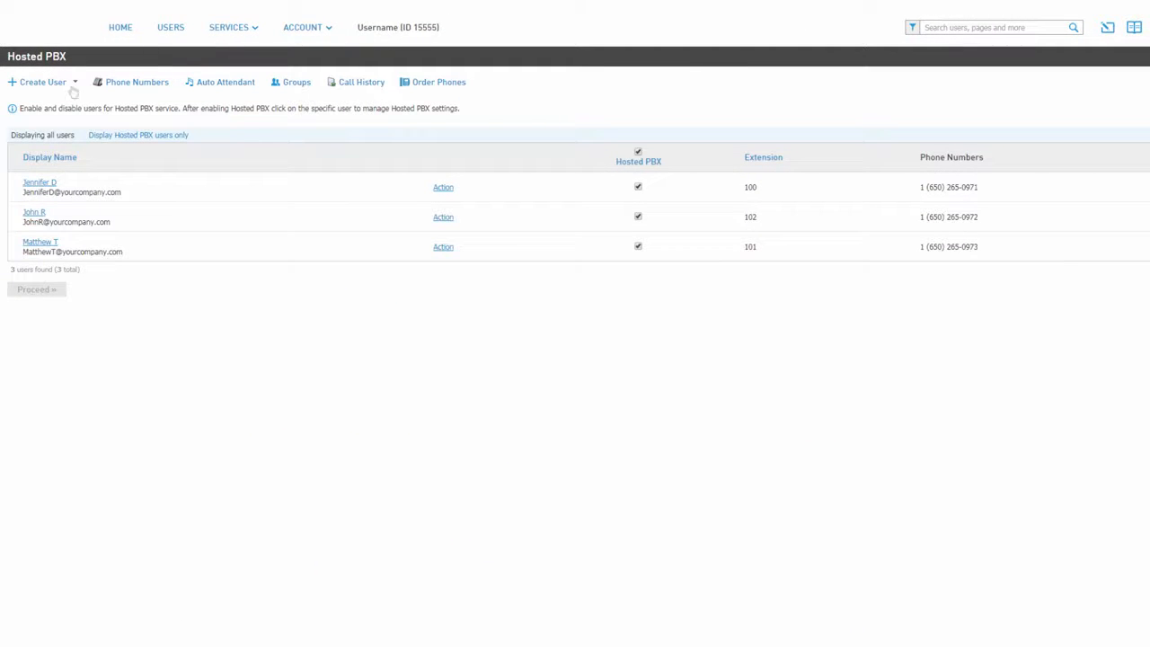
# Start creating a new user and enable the SecuriSync and AnyMeeting services alongside Hosted PBX.
pyautogui.click(76, 84)
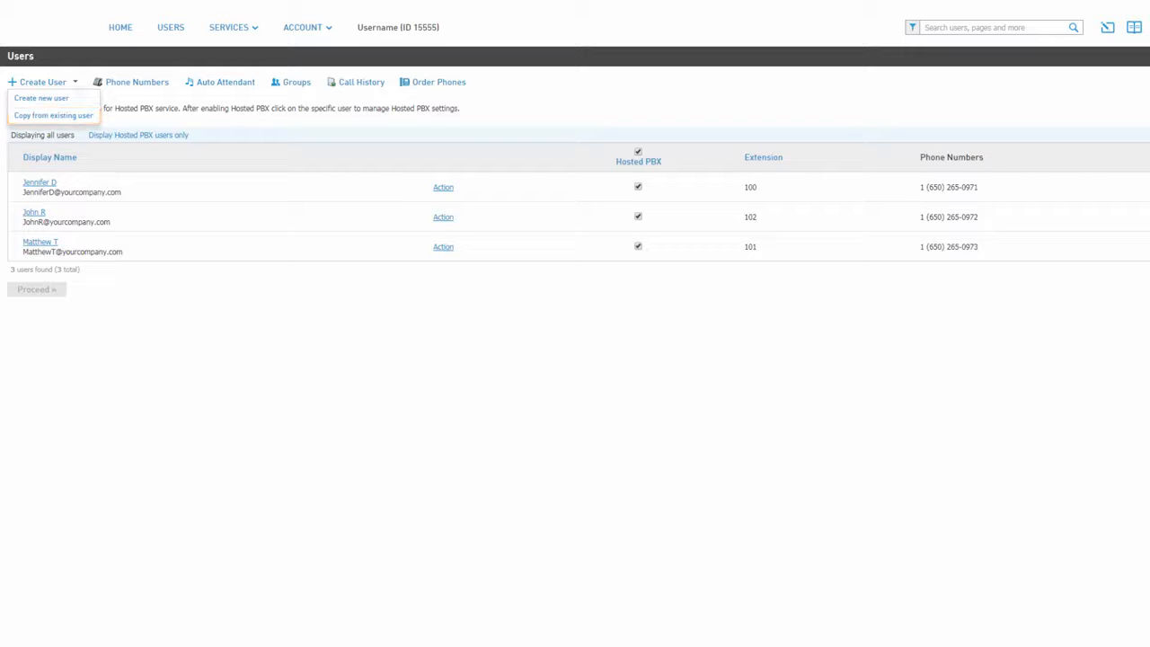
pyautogui.click(63, 105)
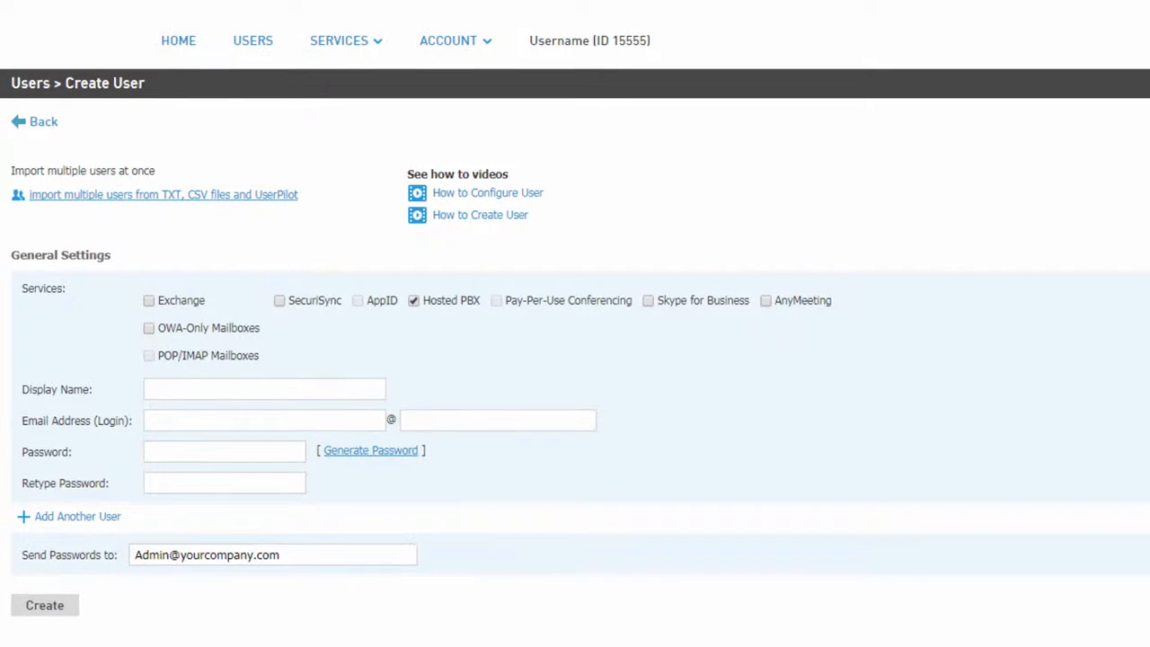
pyautogui.click(279, 302)
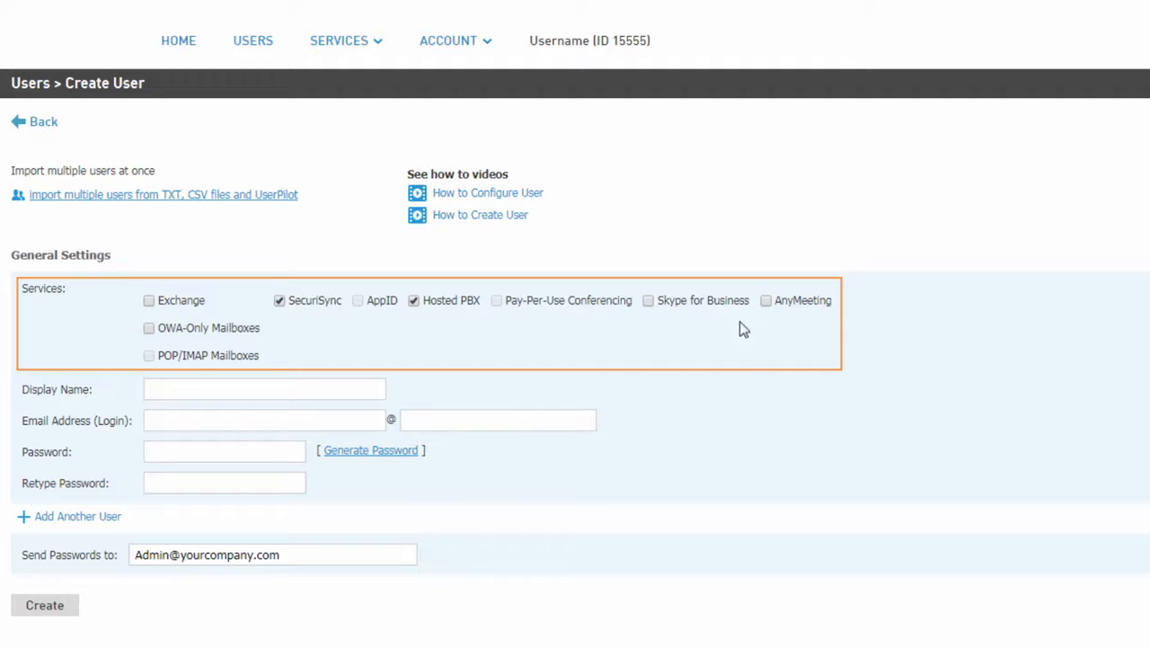
pyautogui.click(766, 302)
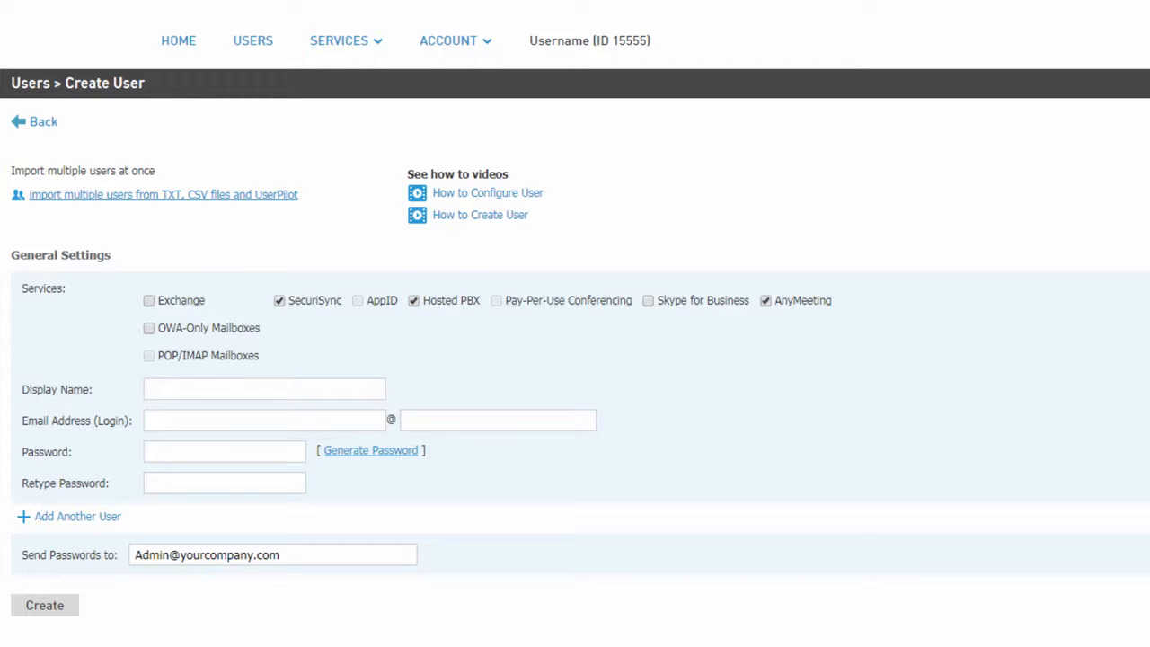
# Enter the new user's display name and email login, and fill the password fields with a generated password.
pyautogui.click(365, 388)
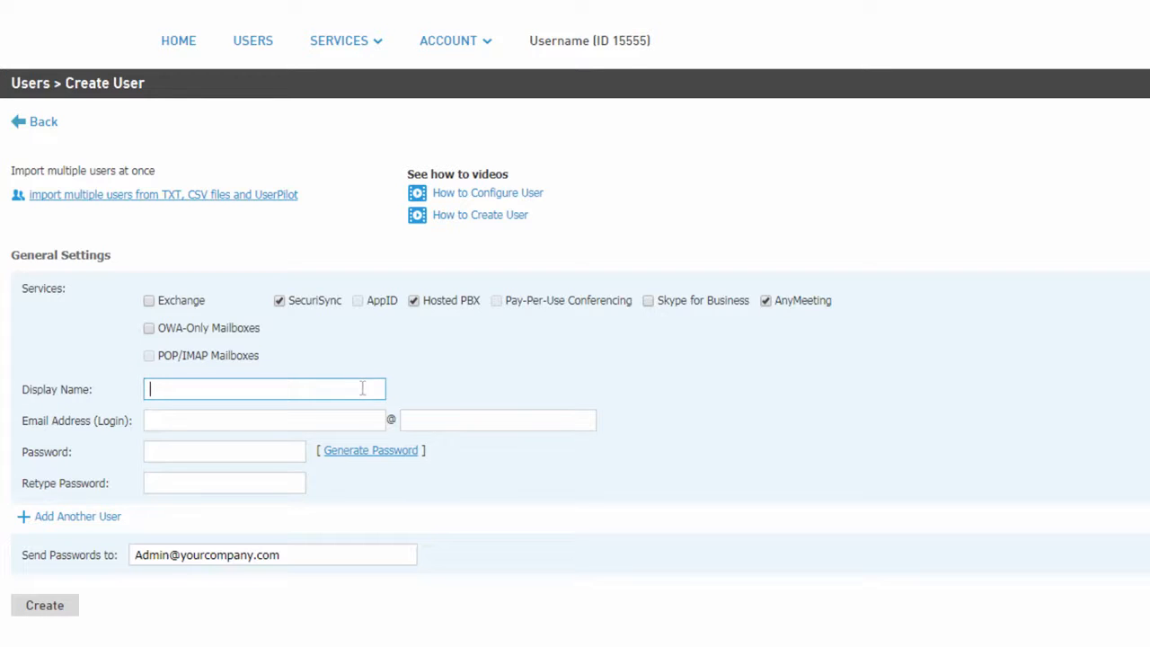
pyautogui.write('Herman S')
pyautogui.press('Tab')
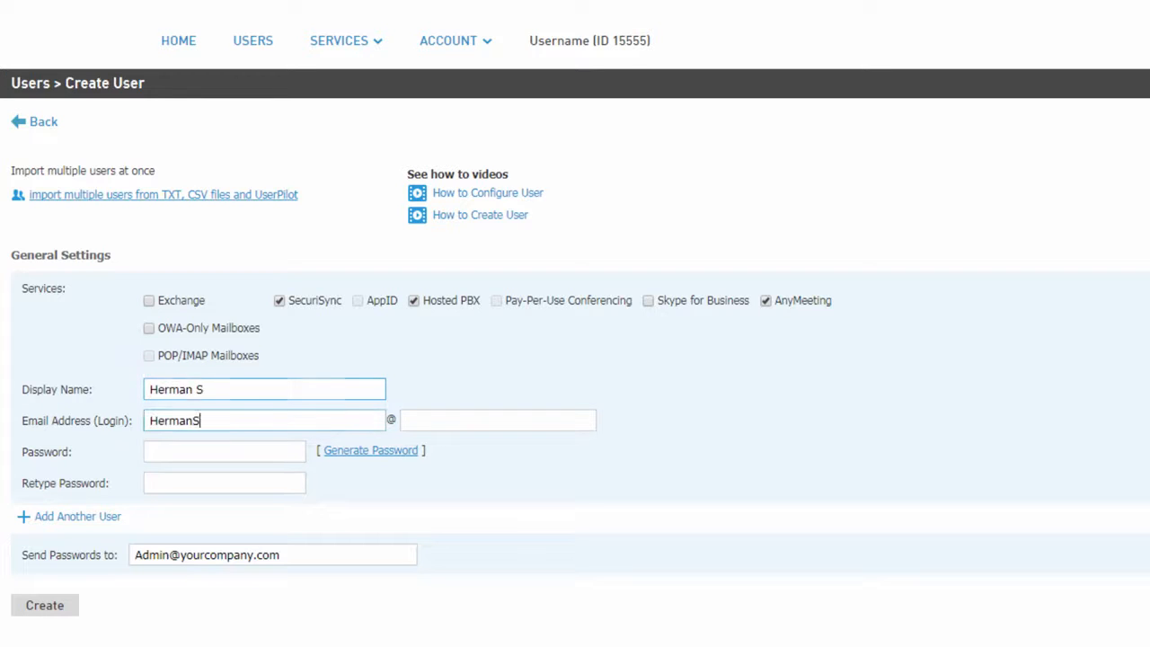
pyautogui.press('Tab')
pyautogui.write('yourcompany.com')
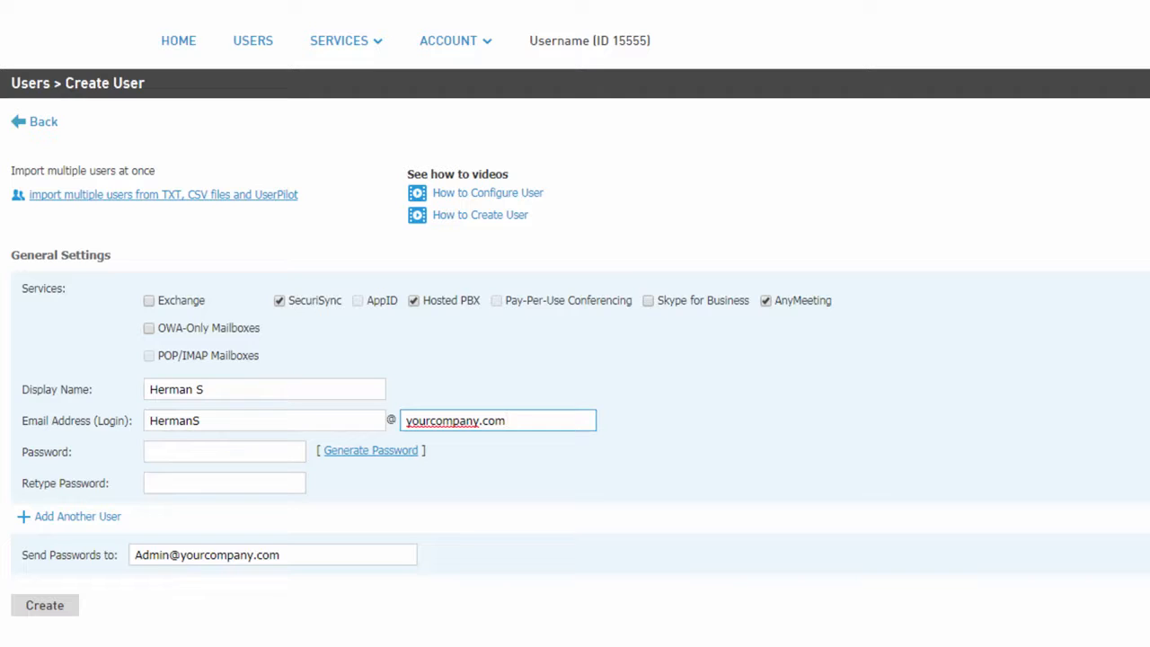
pyautogui.click(374, 458)
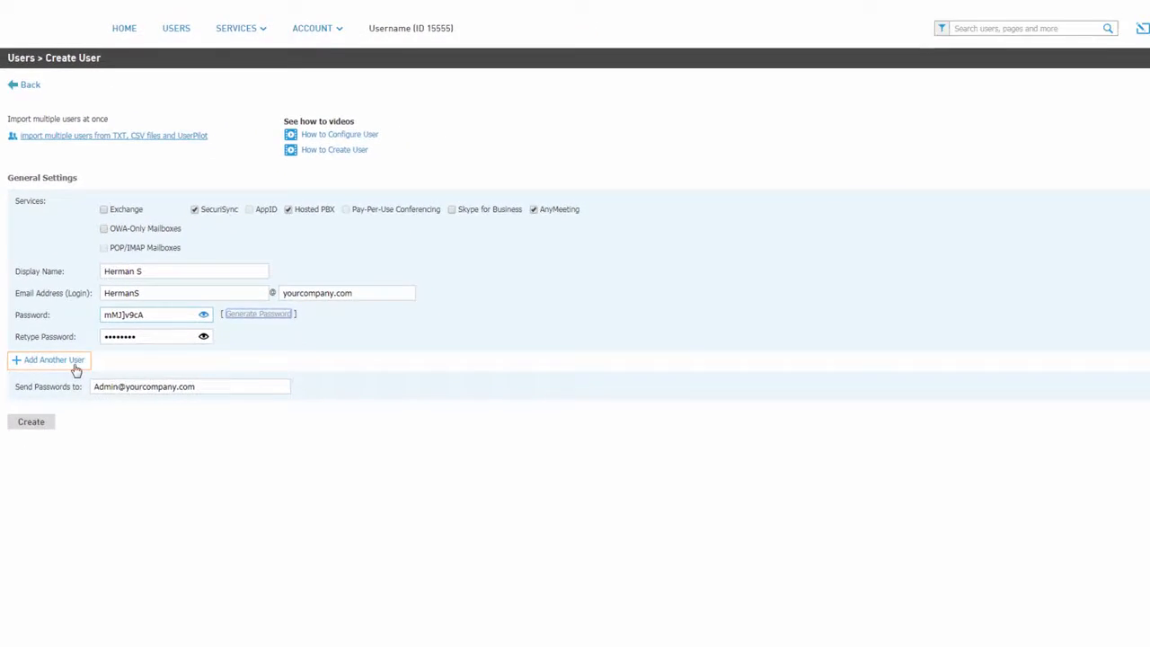
# Add a second blank user entry and remove it, and create the single user.
pyautogui.click(76, 369)
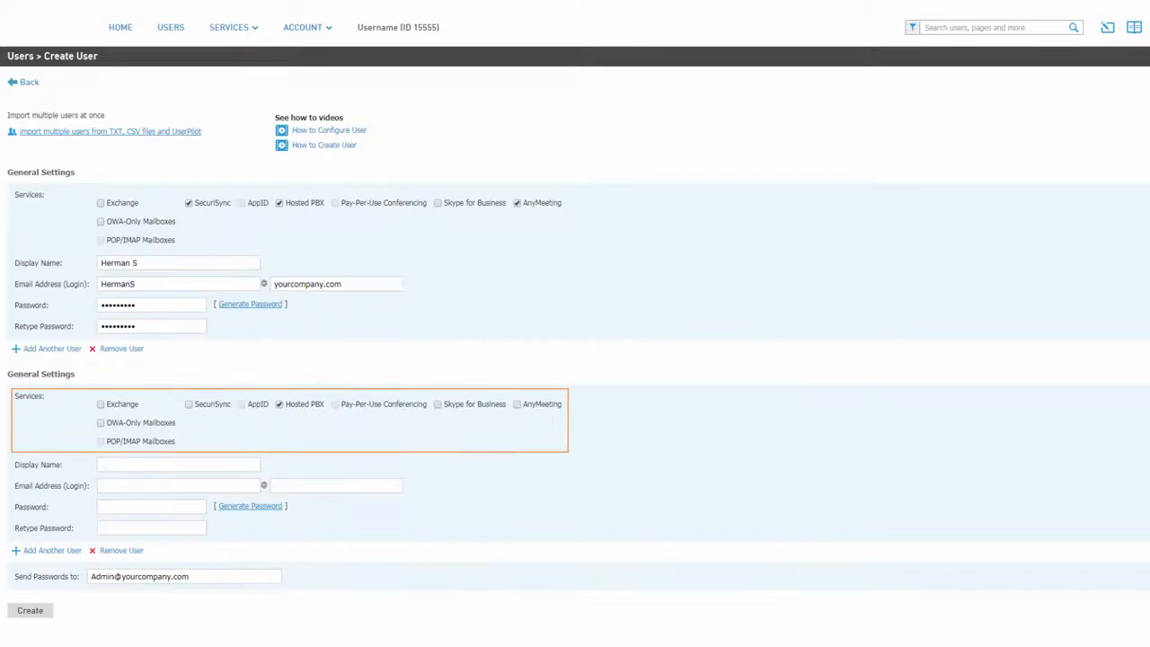
pyautogui.click(121, 551)
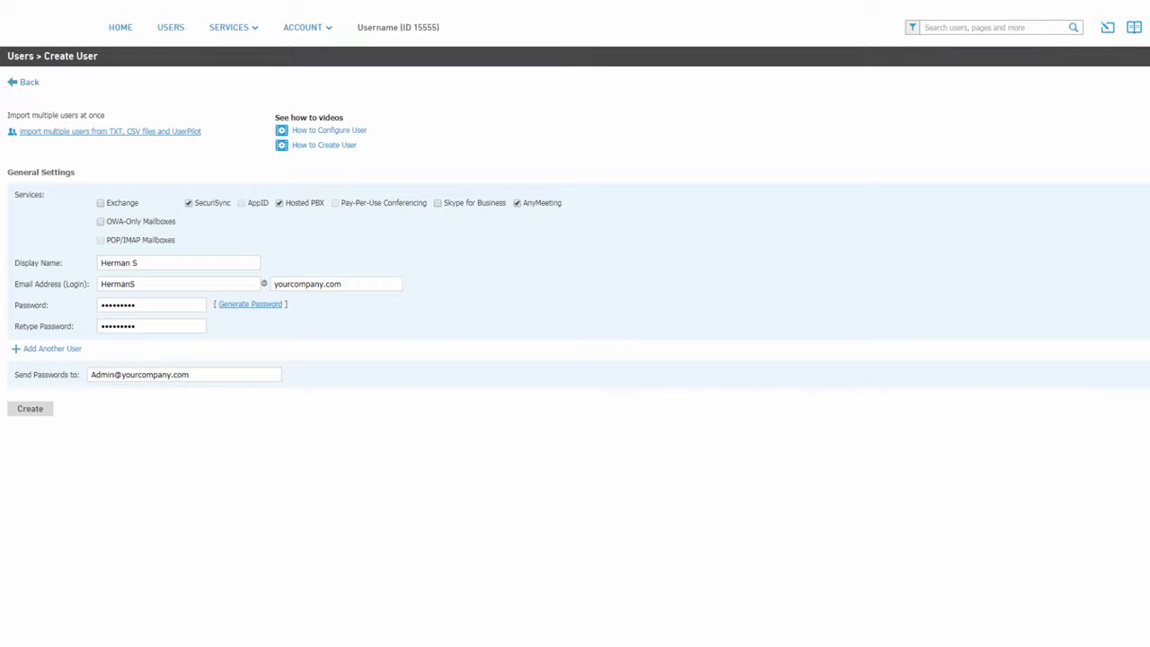
pyautogui.click(30, 410)
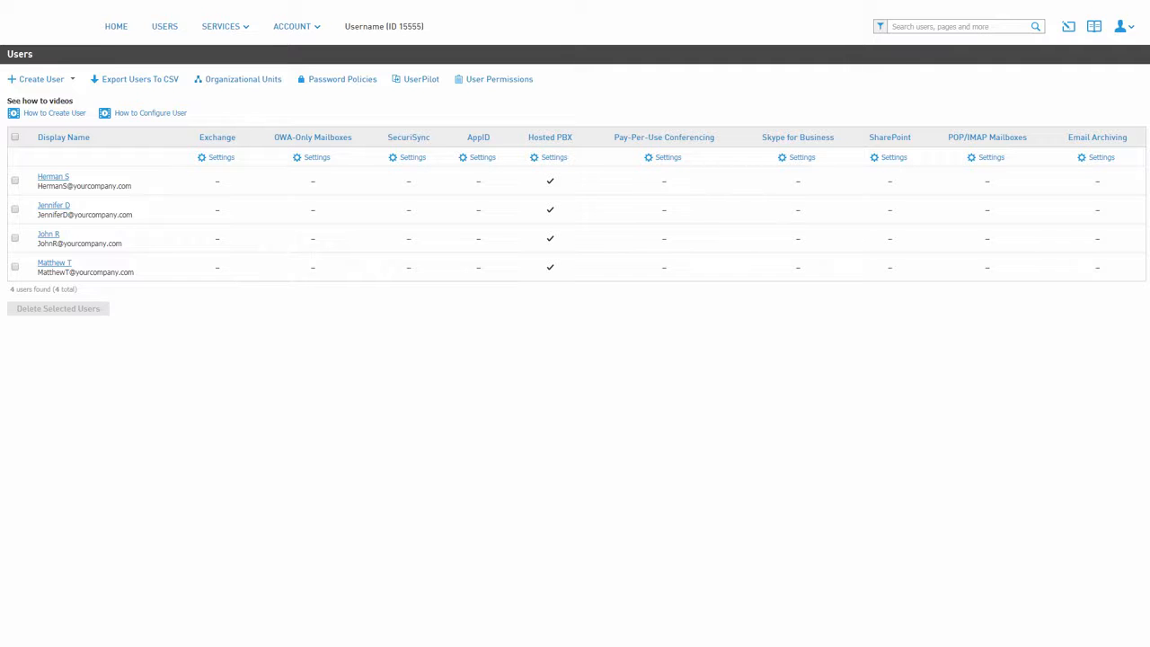
# Open the new user's info for editing, enter the first name and set the company to Yourcompany.
pyautogui.click(60, 177)
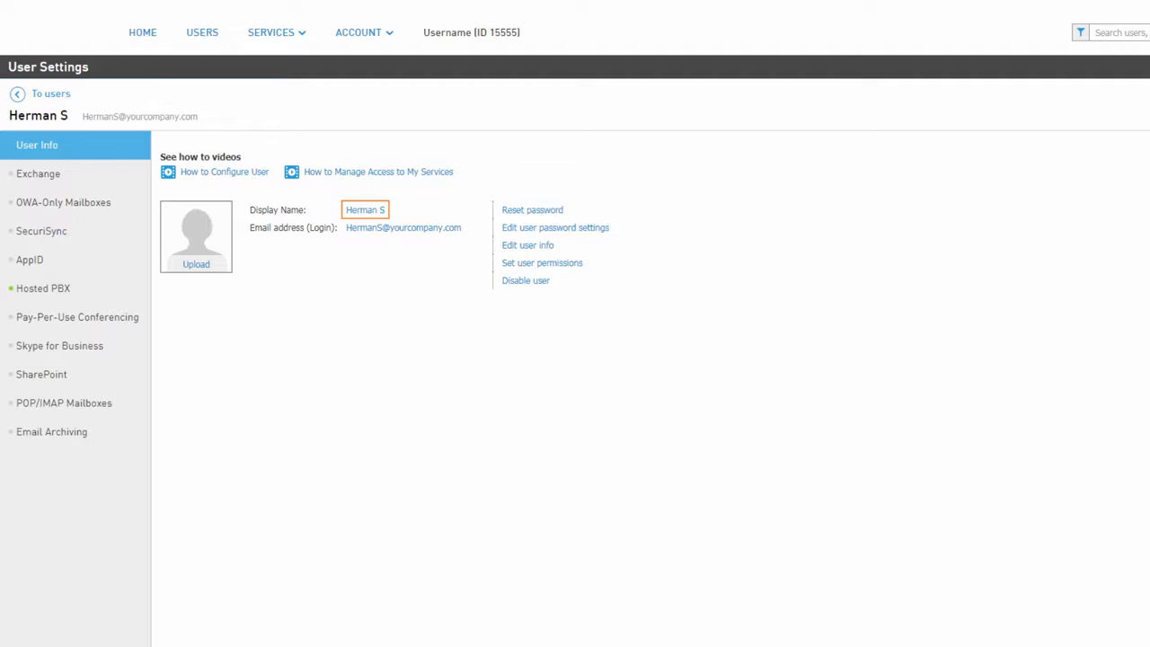
pyautogui.click(372, 217)
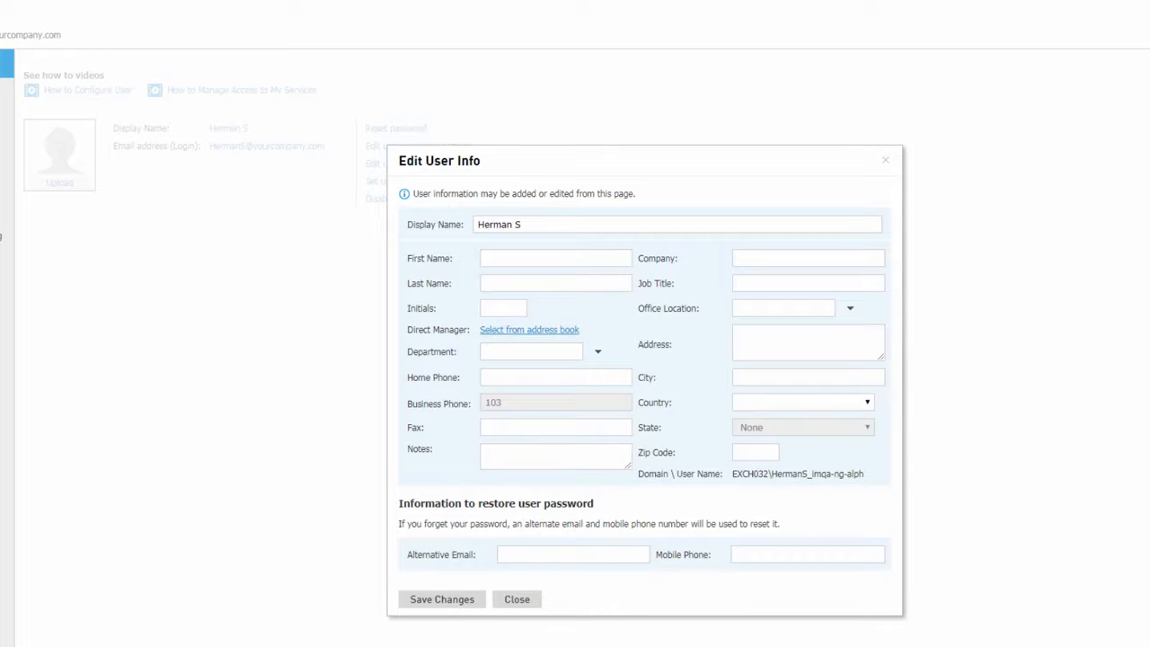
pyautogui.click(608, 258)
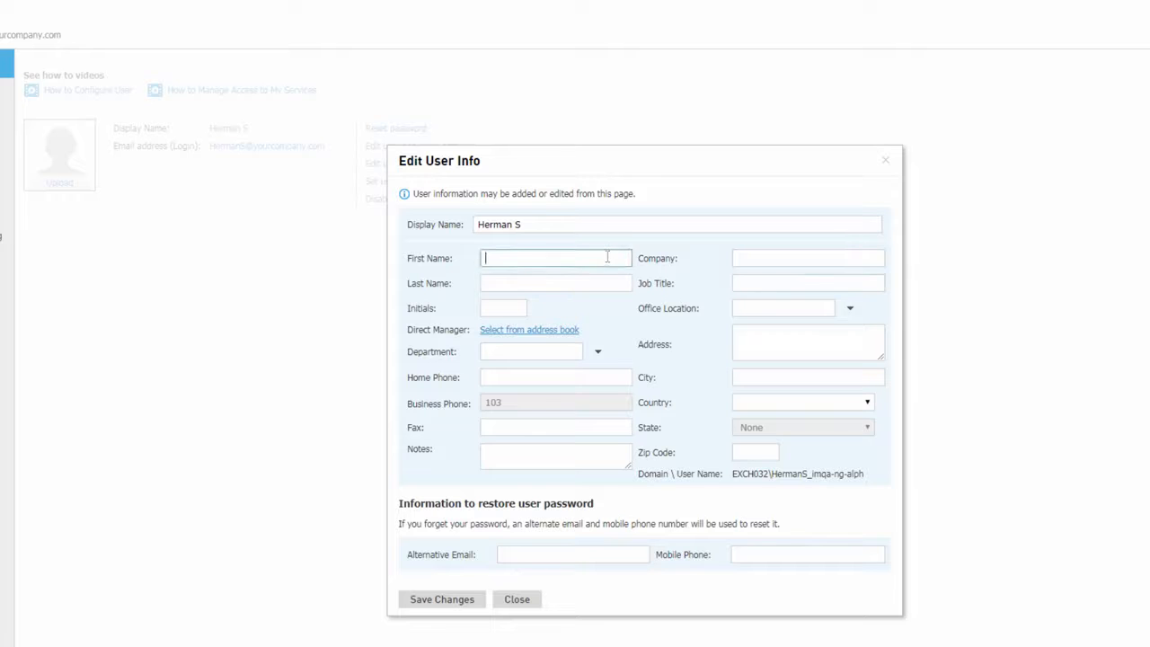
pyautogui.write('Herman')
pyautogui.press('Tab')
pyautogui.write('Yo')
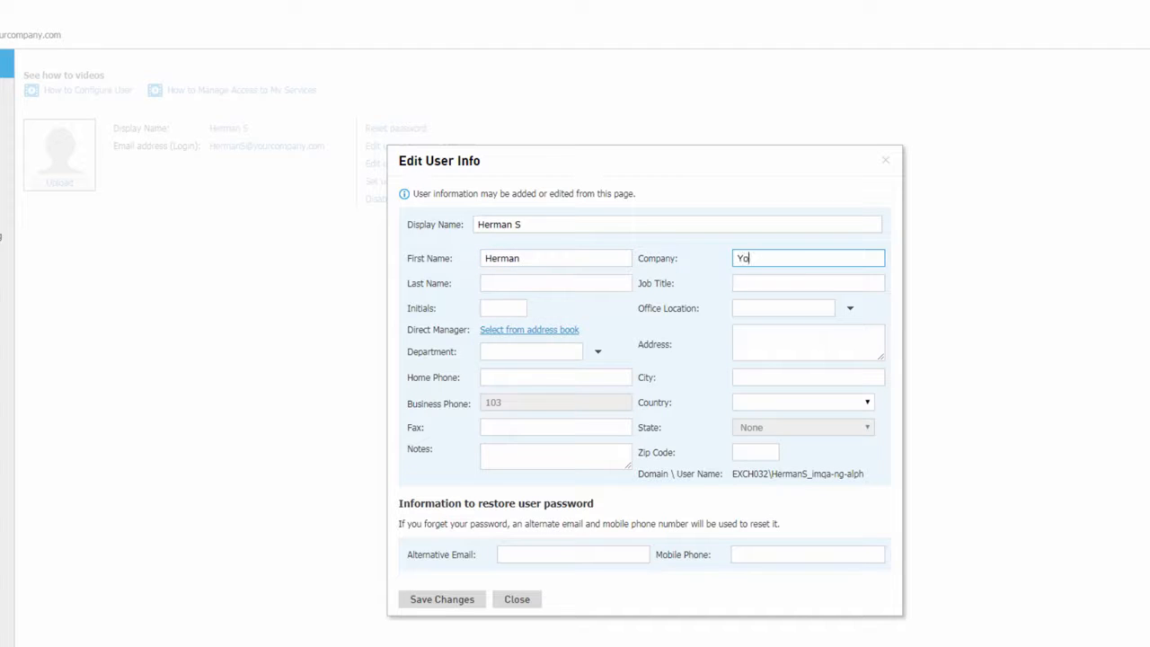
pyautogui.write('urcompany')
# Enter the user's last name and initials, and set the job title to Billing Support.
pyautogui.press('Tab')
pyautogui.write('S')
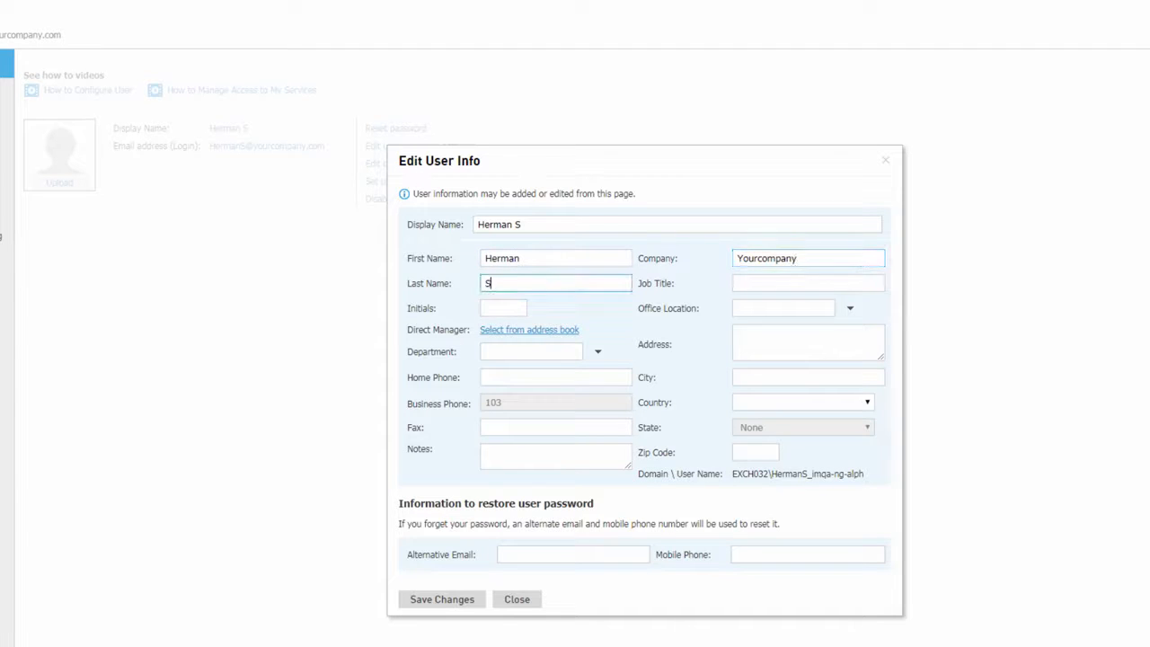
pyautogui.press('Tab')
pyautogui.write('Billing Support')
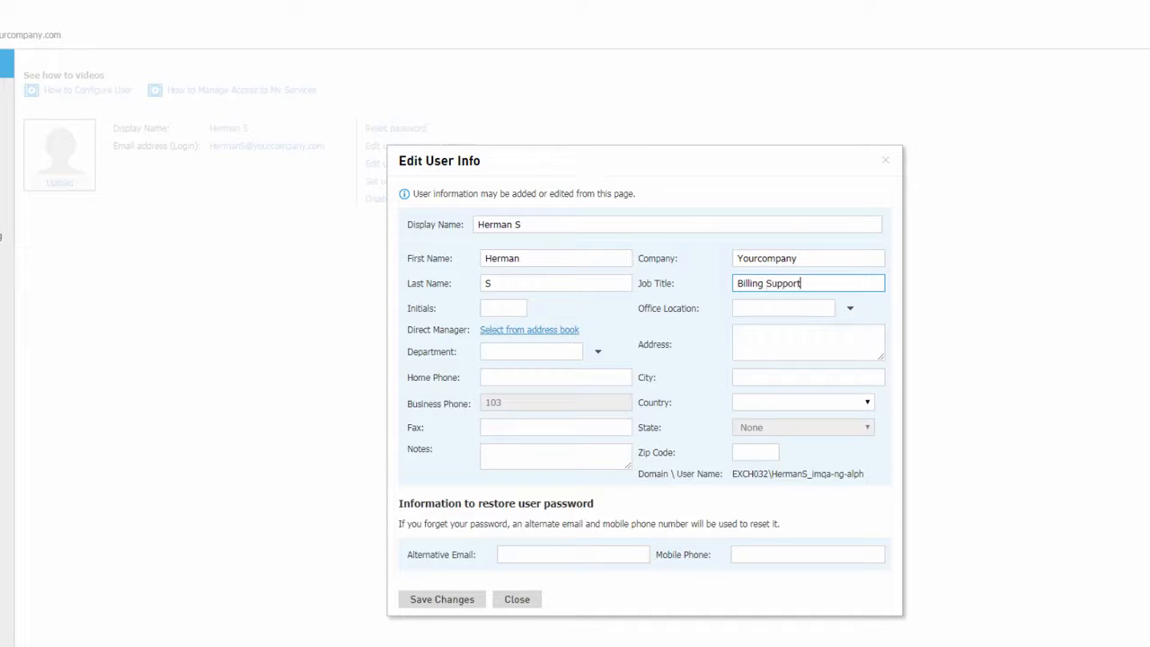
pyautogui.press('Tab')
pyautogui.write('HS')
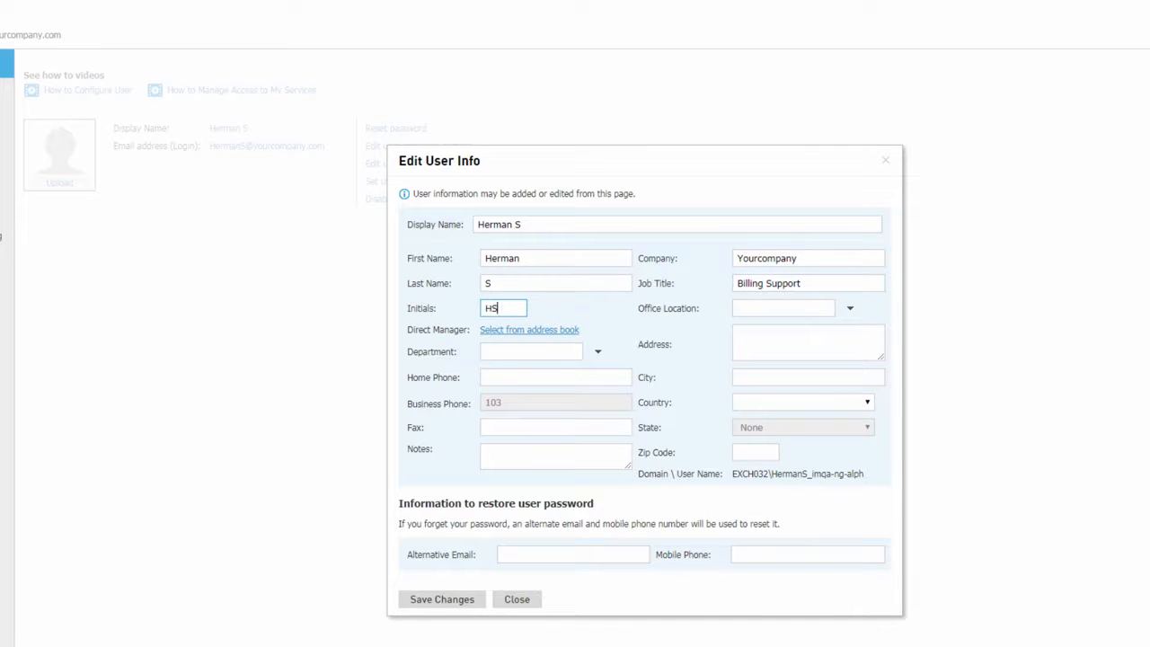
# Assign the second user listed in the address book as direct manager and save the user info.
pyautogui.press('Tab')
pyautogui.press('Tab')
pyautogui.click(555, 332)
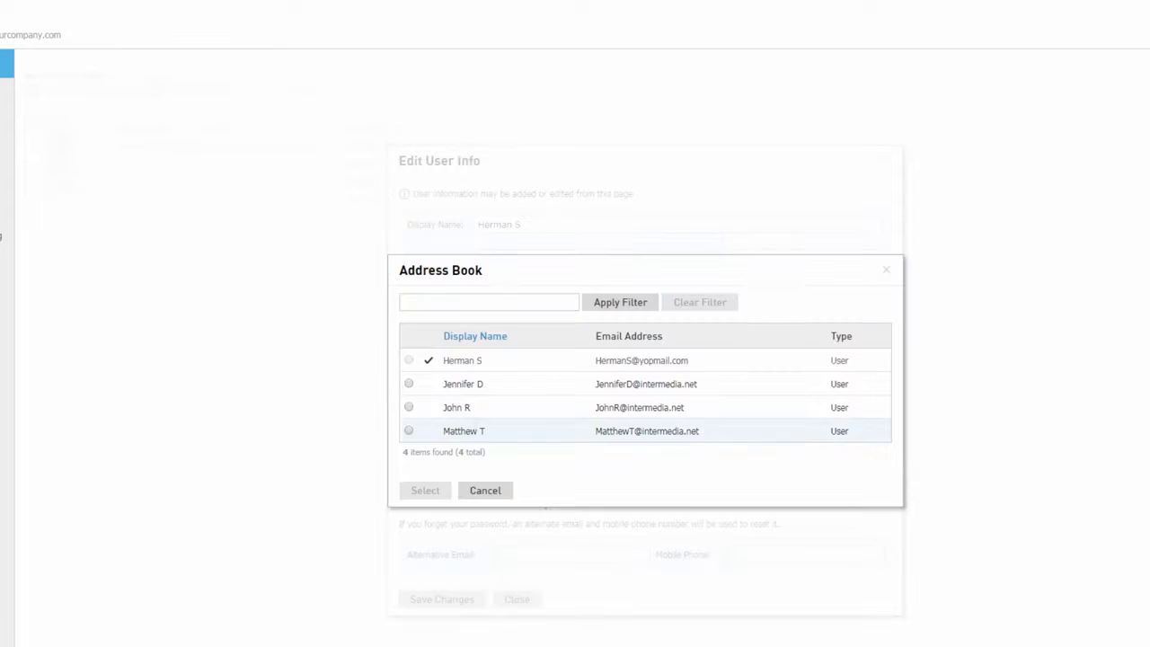
pyautogui.click(408, 383)
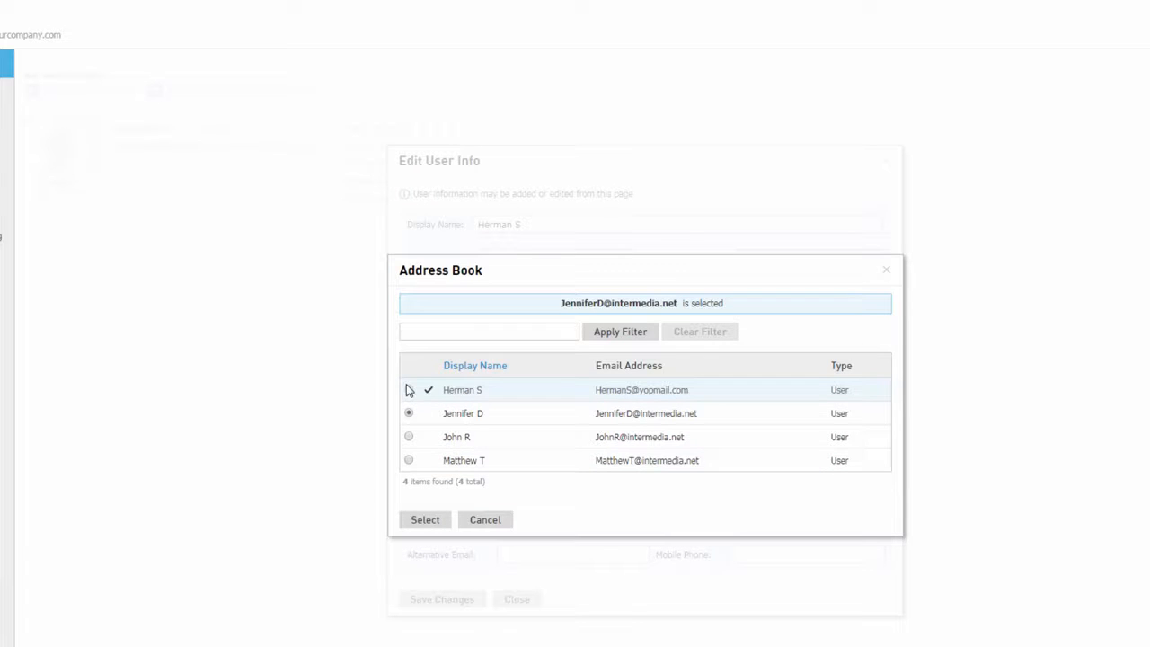
pyautogui.click(425, 526)
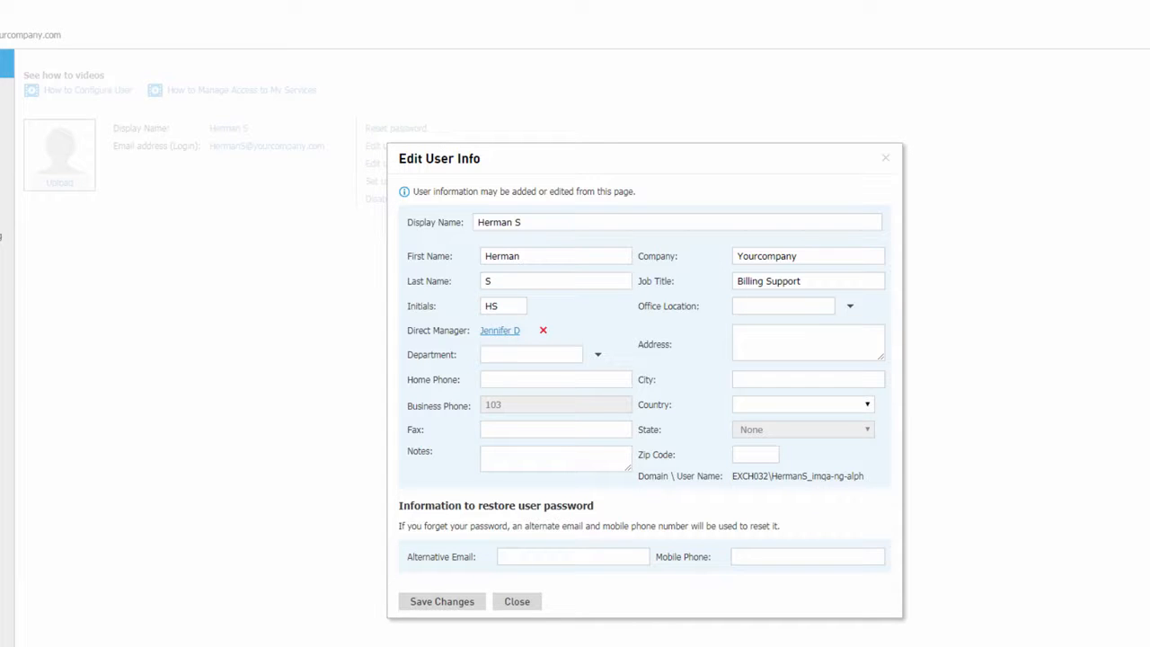
pyautogui.click(465, 604)
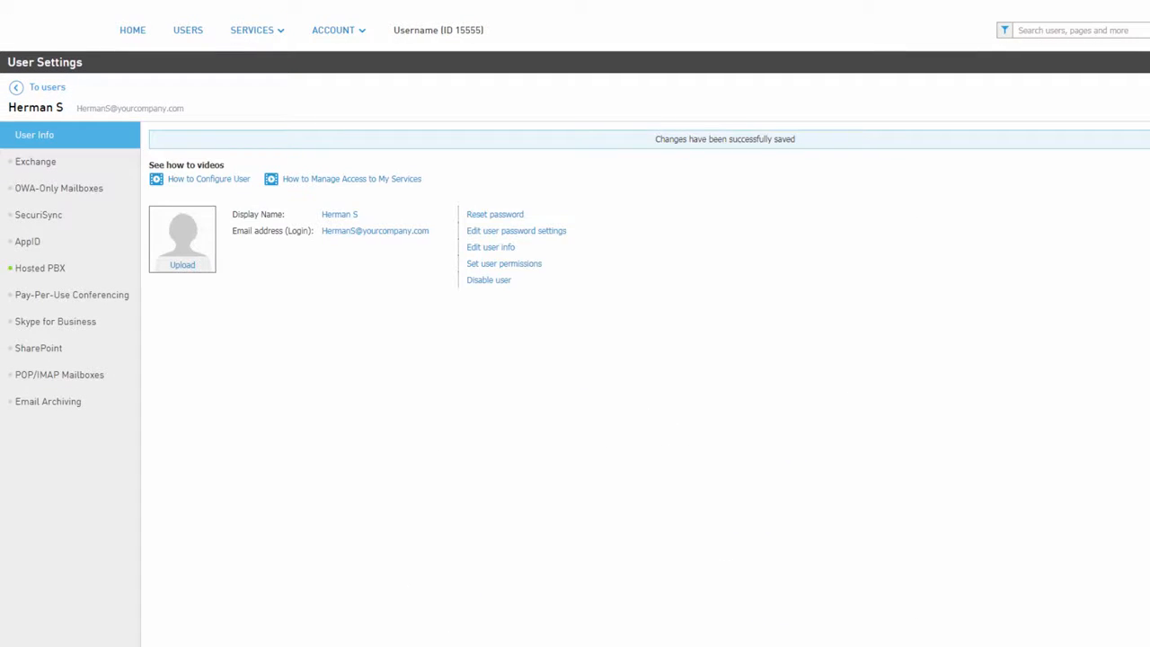
# Check the user's email address setting without changing it, and reset the user's password to a generated one.
pyautogui.click(418, 233)
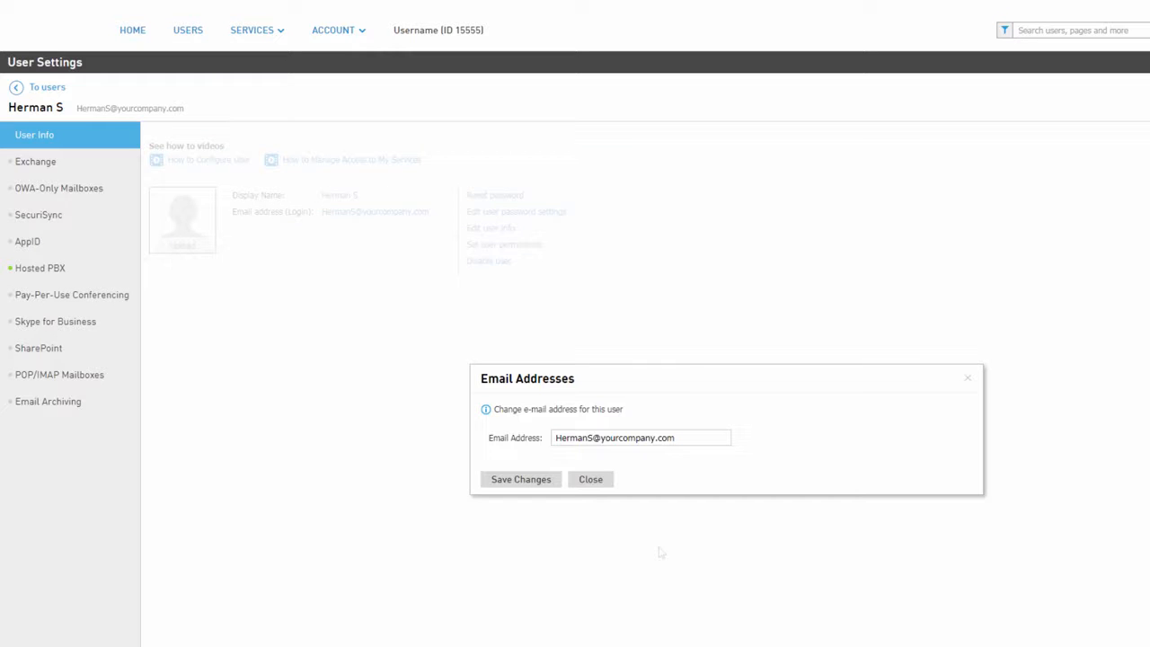
pyautogui.click(601, 482)
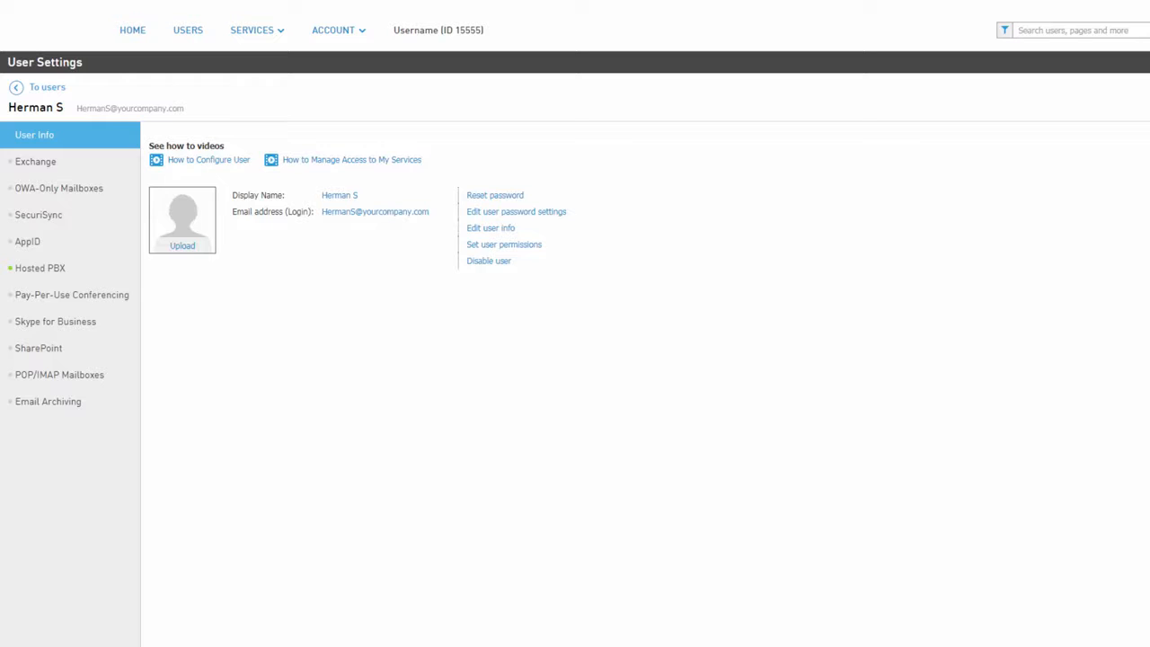
pyautogui.click(518, 199)
pyautogui.click(824, 420)
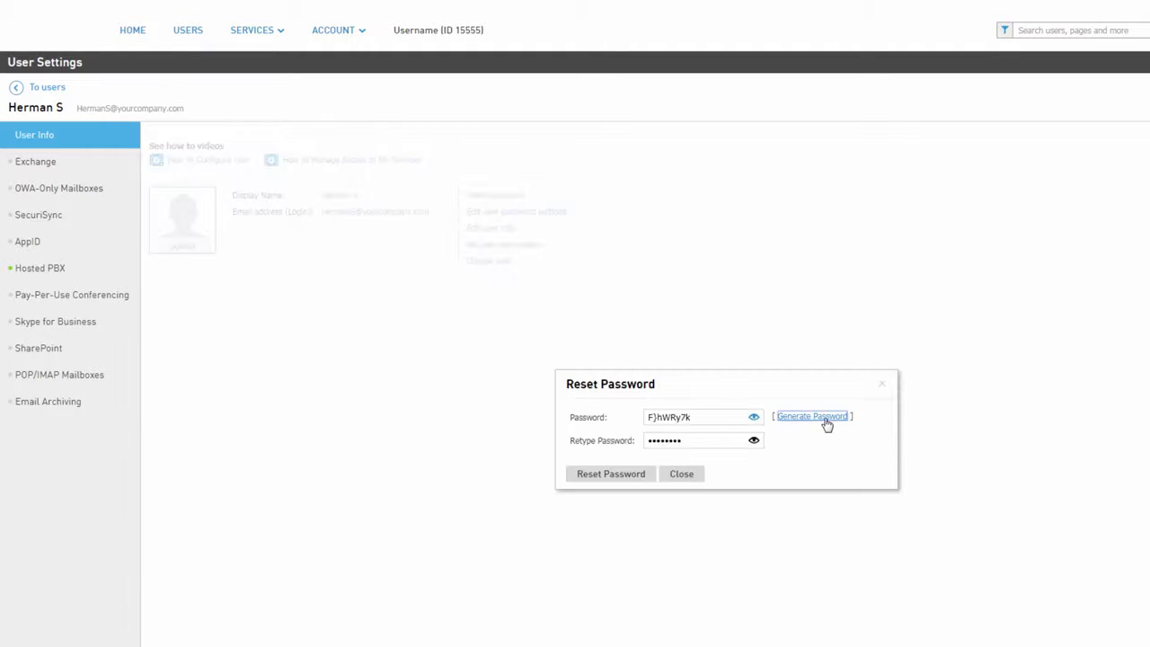
pyautogui.click(619, 476)
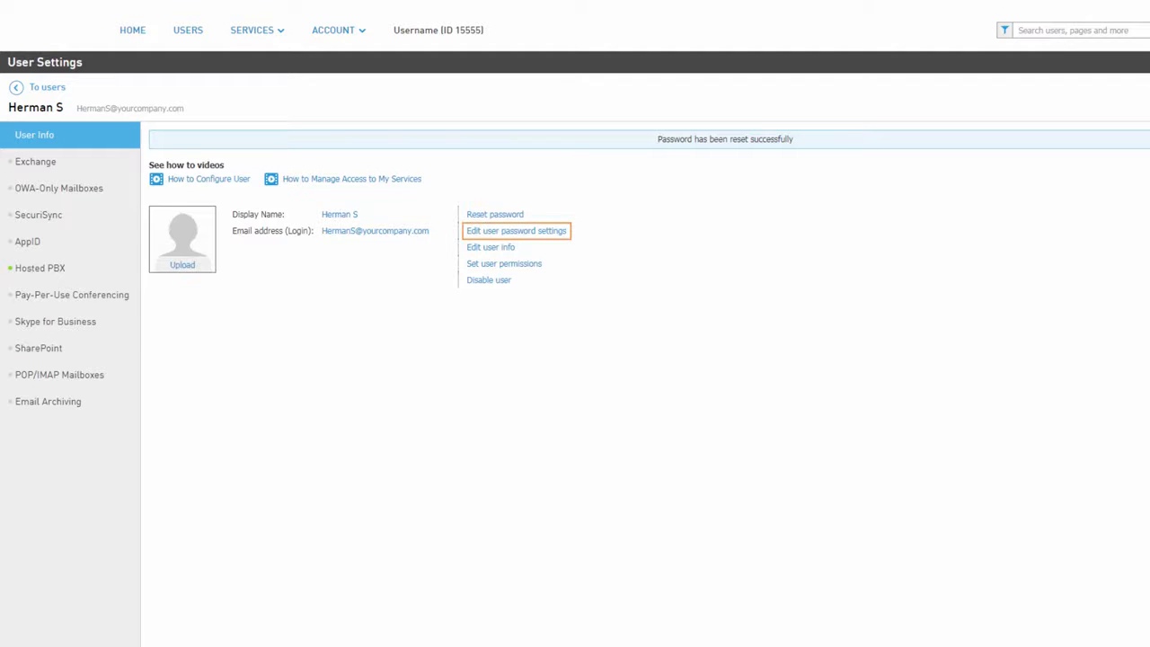
# Review the user's password settings, service permissions and the notice on disabling the user, without changing anything.
pyautogui.click(559, 234)
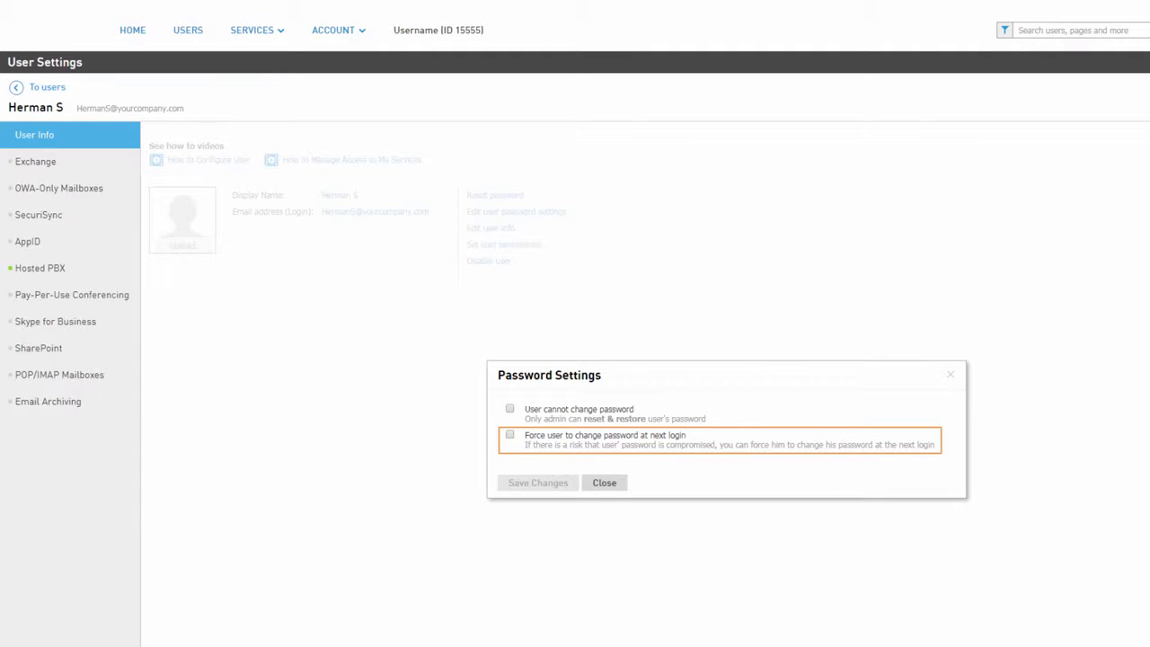
pyautogui.click(620, 487)
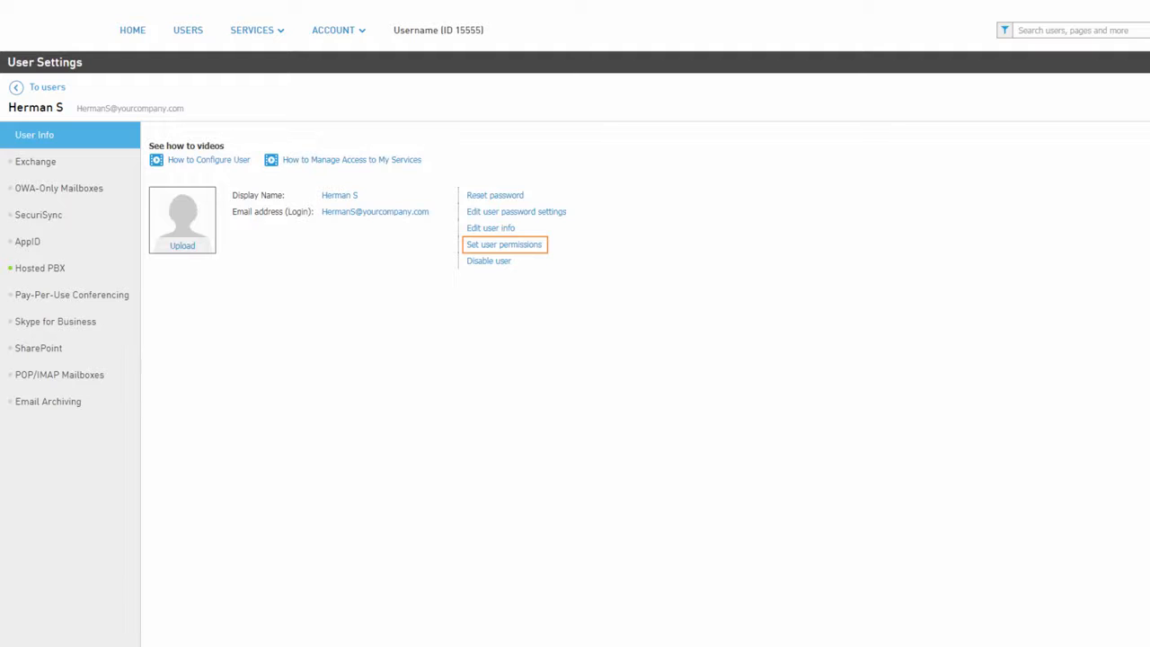
pyautogui.click(537, 247)
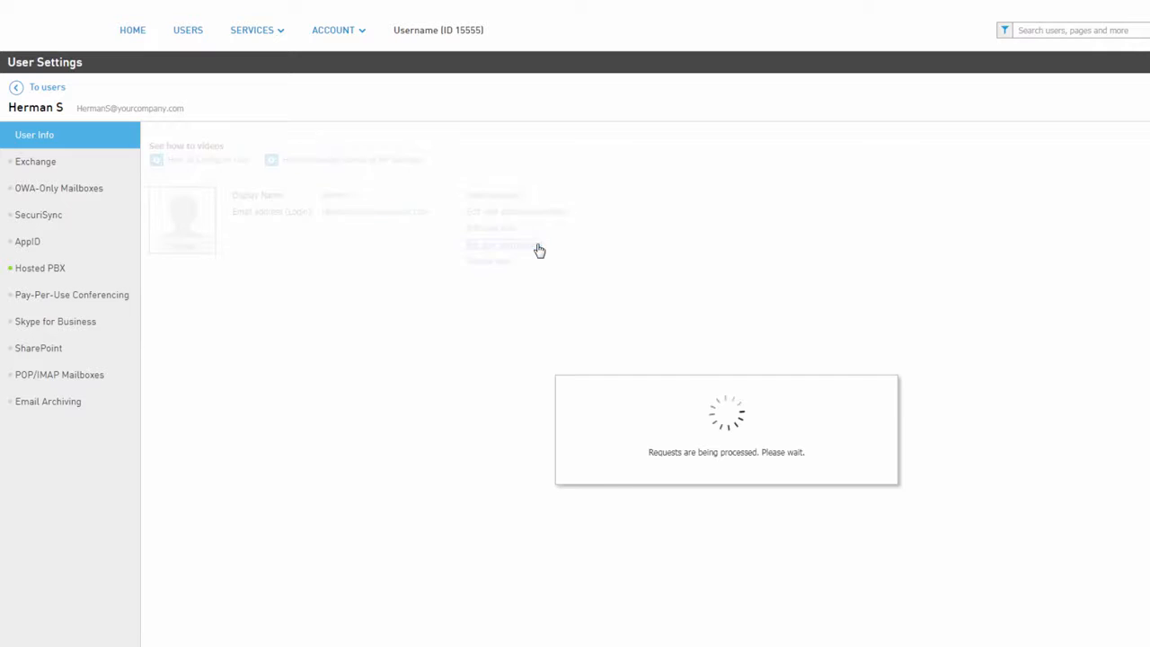
pyautogui.moveTo(882, 381)
pyautogui.mouseDown()
pyautogui.moveTo(881, 493)
pyautogui.moveTo(884, 373)
pyautogui.mouseUp()
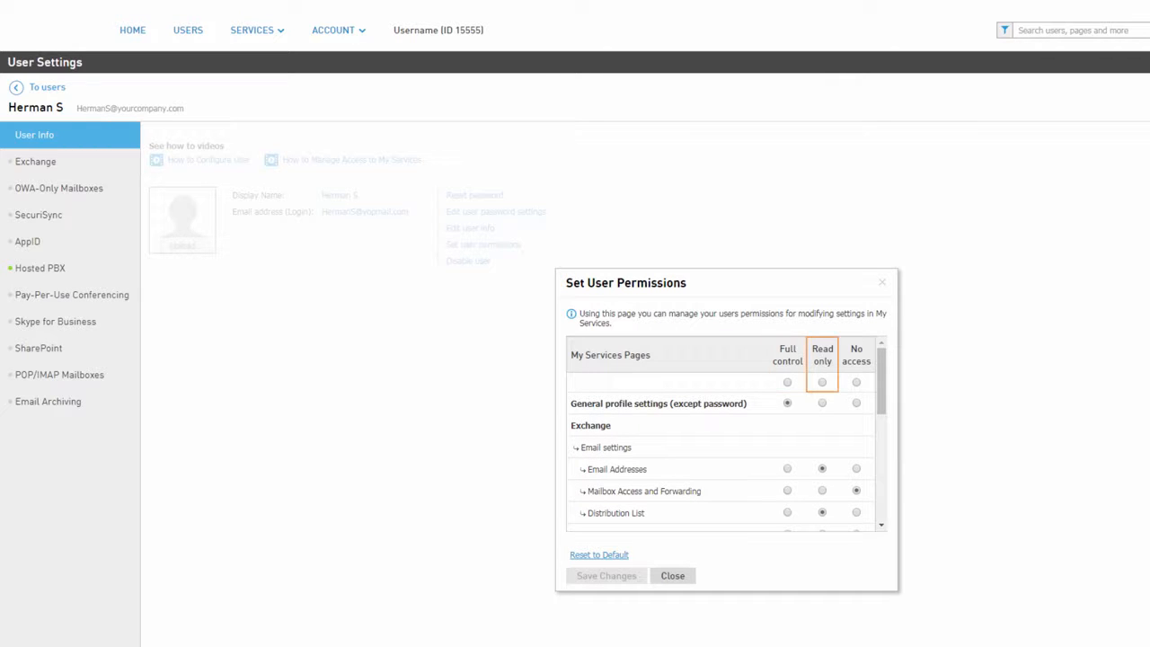
pyautogui.click(673, 576)
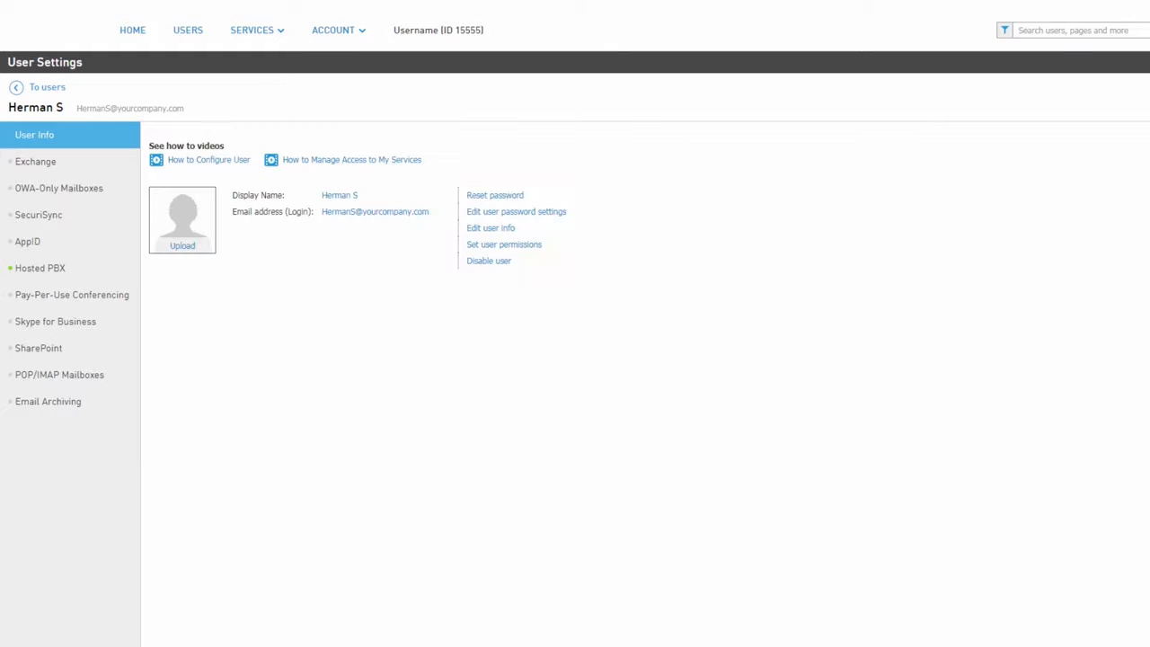
pyautogui.click(501, 261)
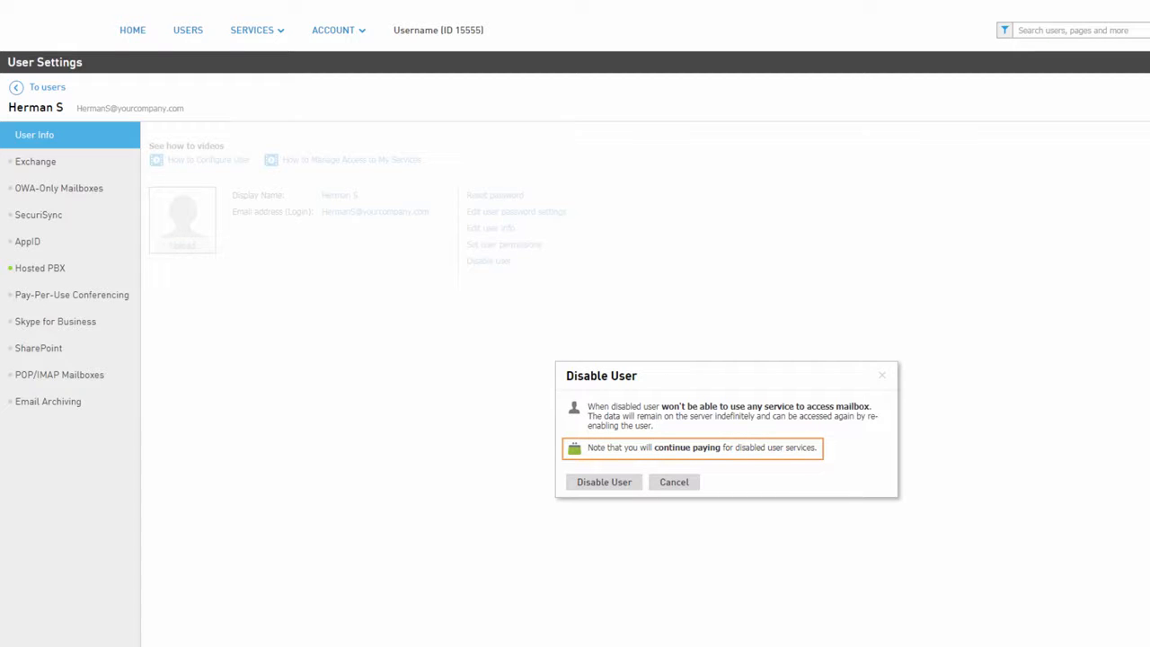
pyautogui.click(672, 482)
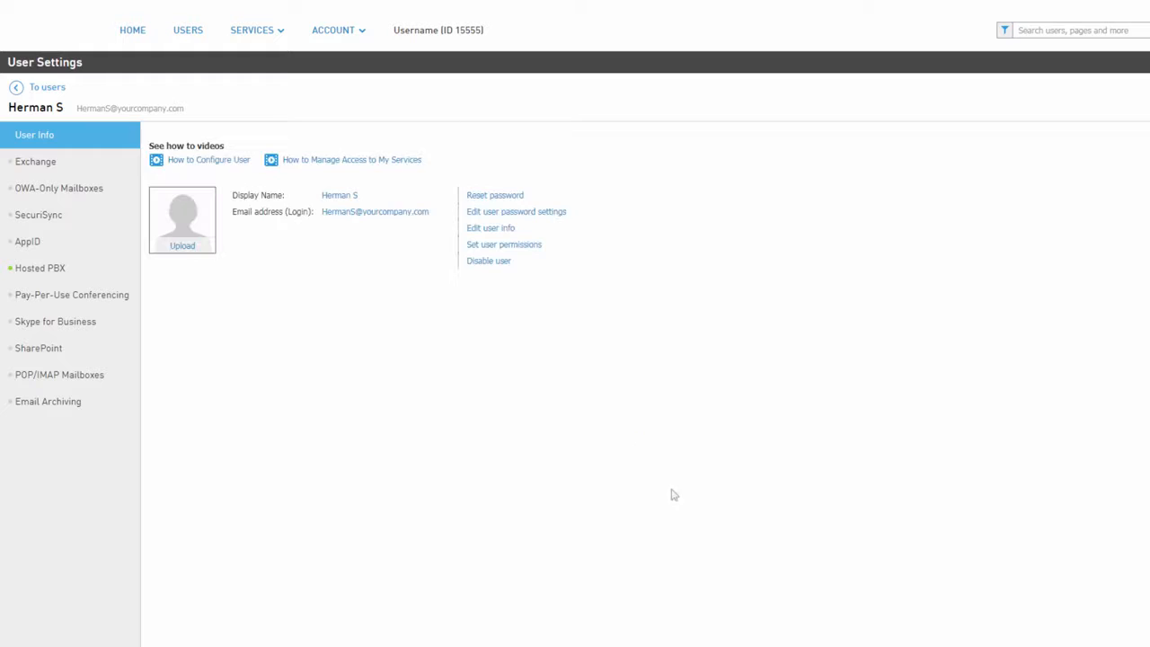
# Assign the available local phone number to the user in the Hosted PBX settings and accept the charges.
pyautogui.click(48, 275)
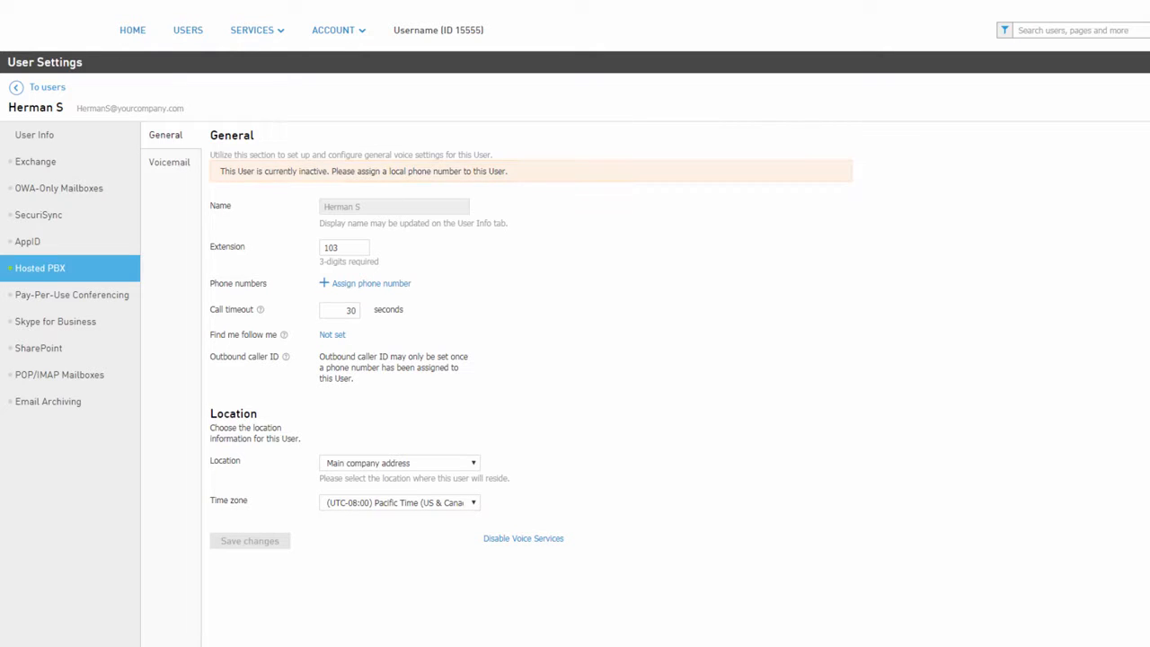
pyautogui.click(400, 286)
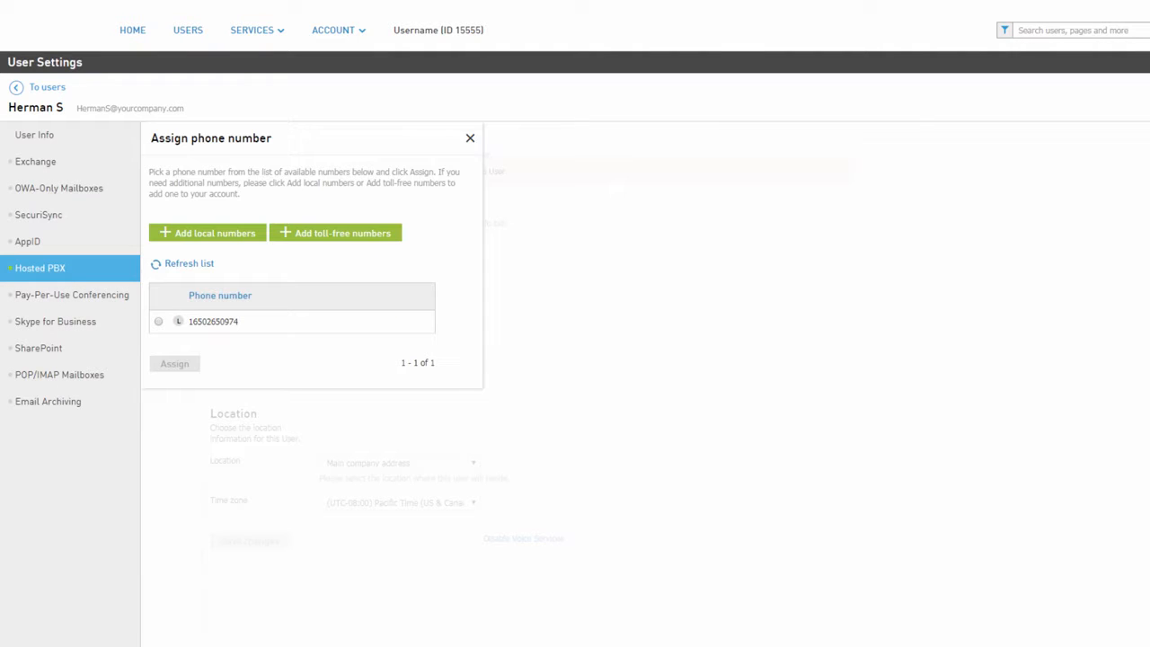
pyautogui.click(159, 321)
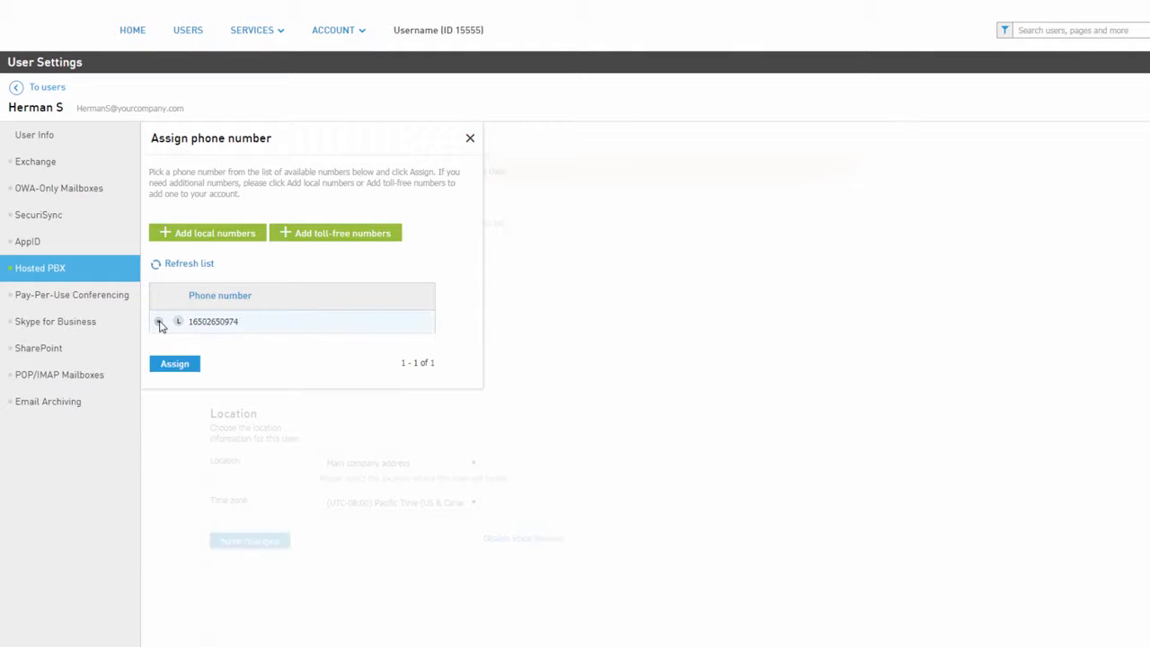
pyautogui.click(185, 366)
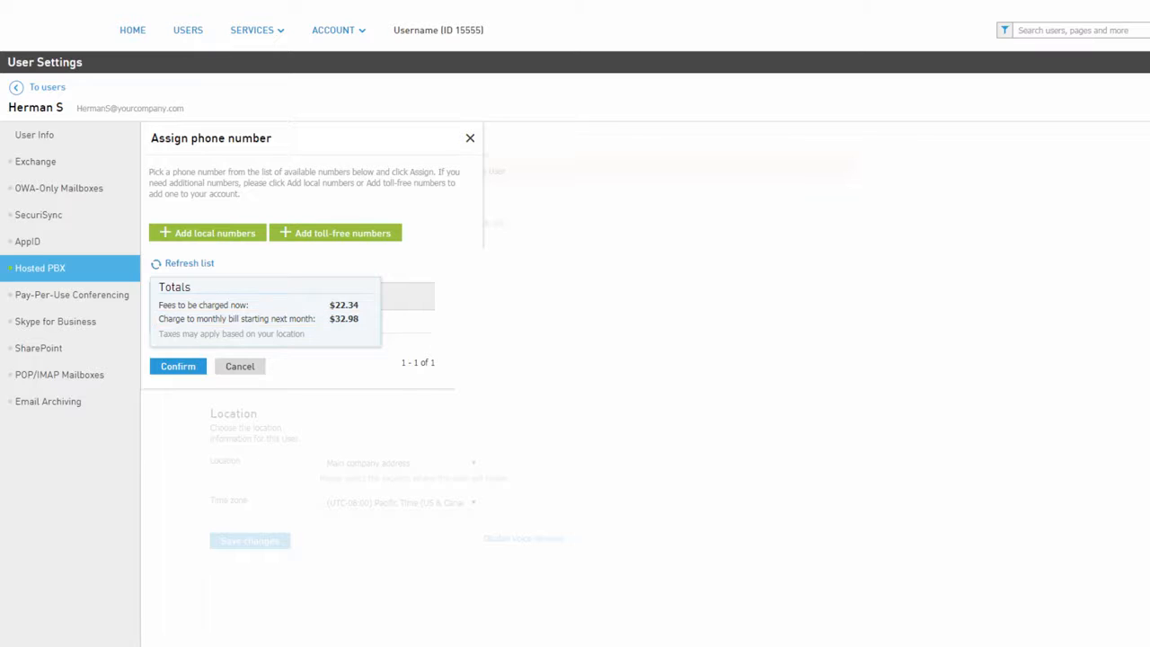
pyautogui.click(199, 370)
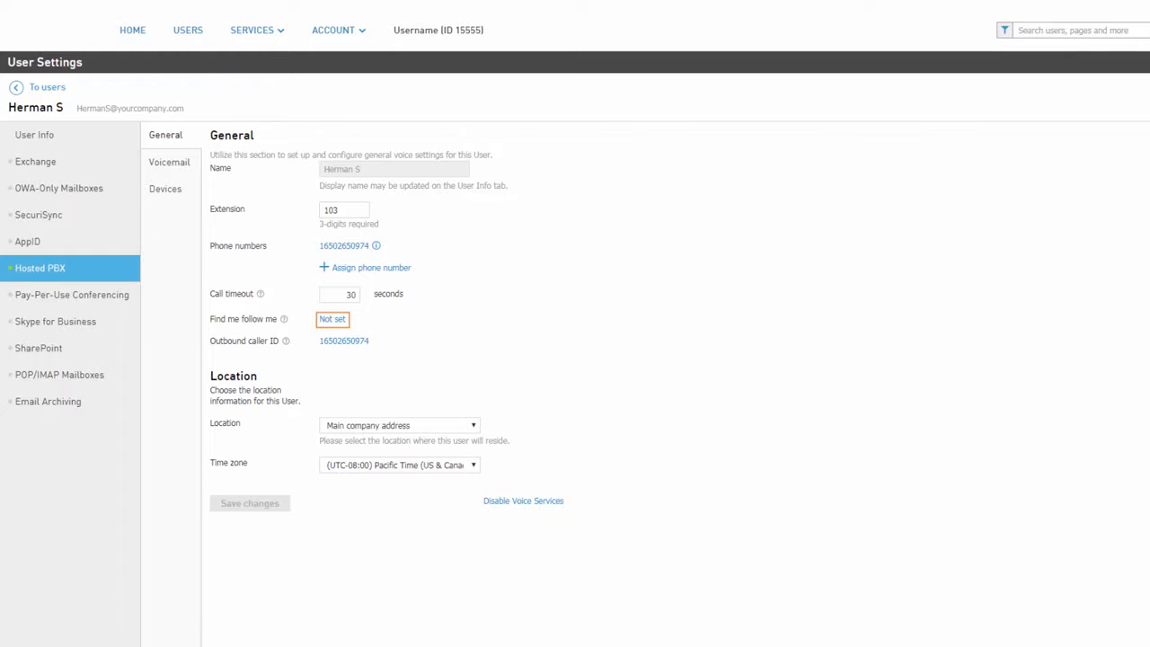
# Check the find me follow me options without changing them, and set the outbound caller ID to the Main Auto Attendant number.
pyautogui.click(335, 320)
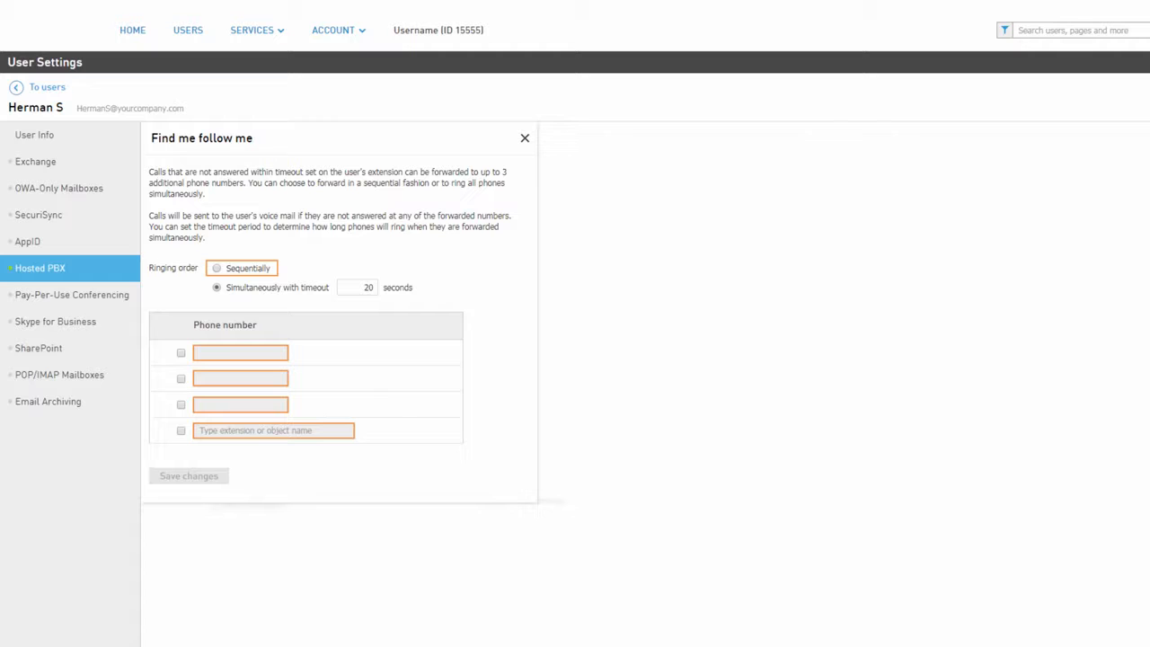
pyautogui.click(525, 139)
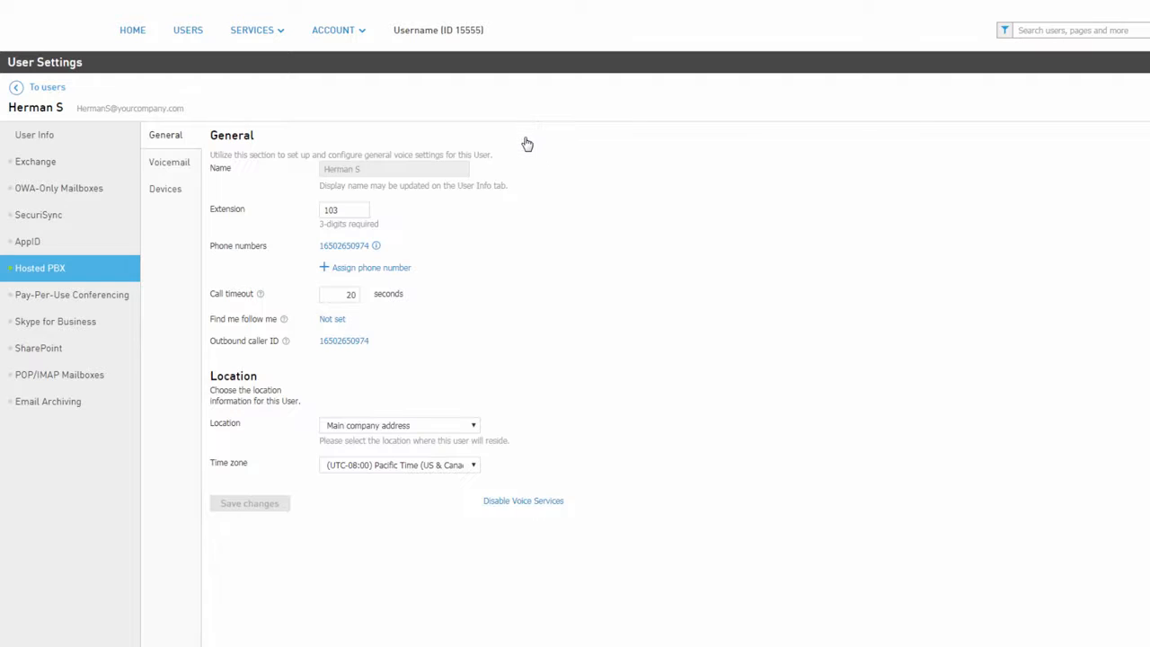
pyautogui.click(367, 345)
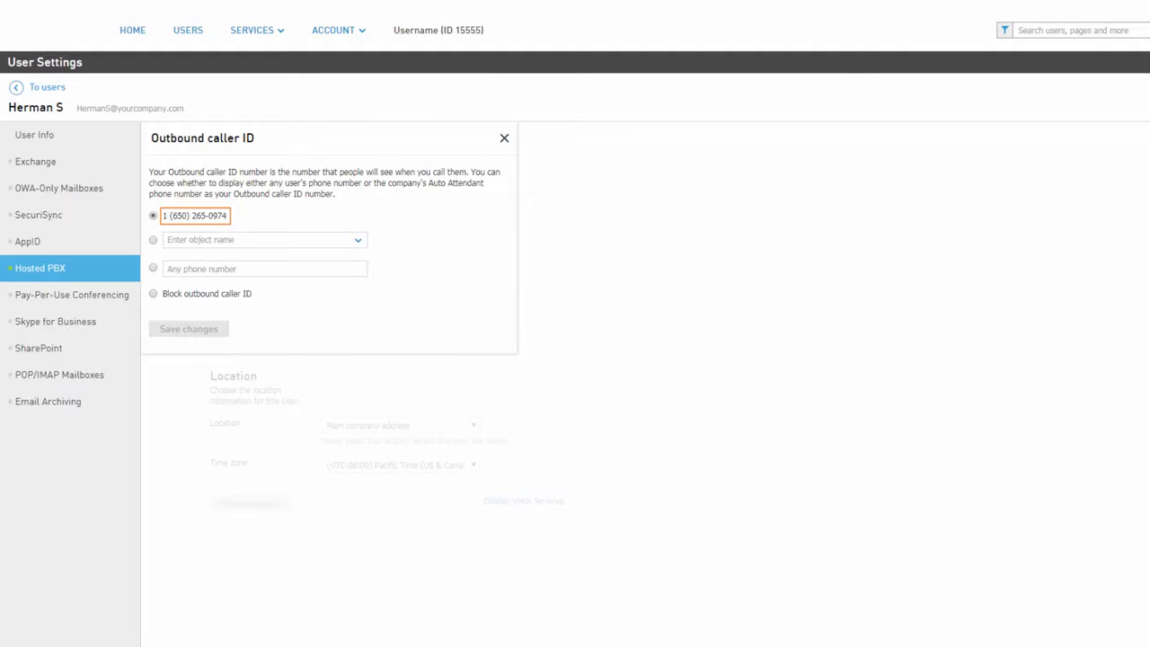
pyautogui.click(153, 241)
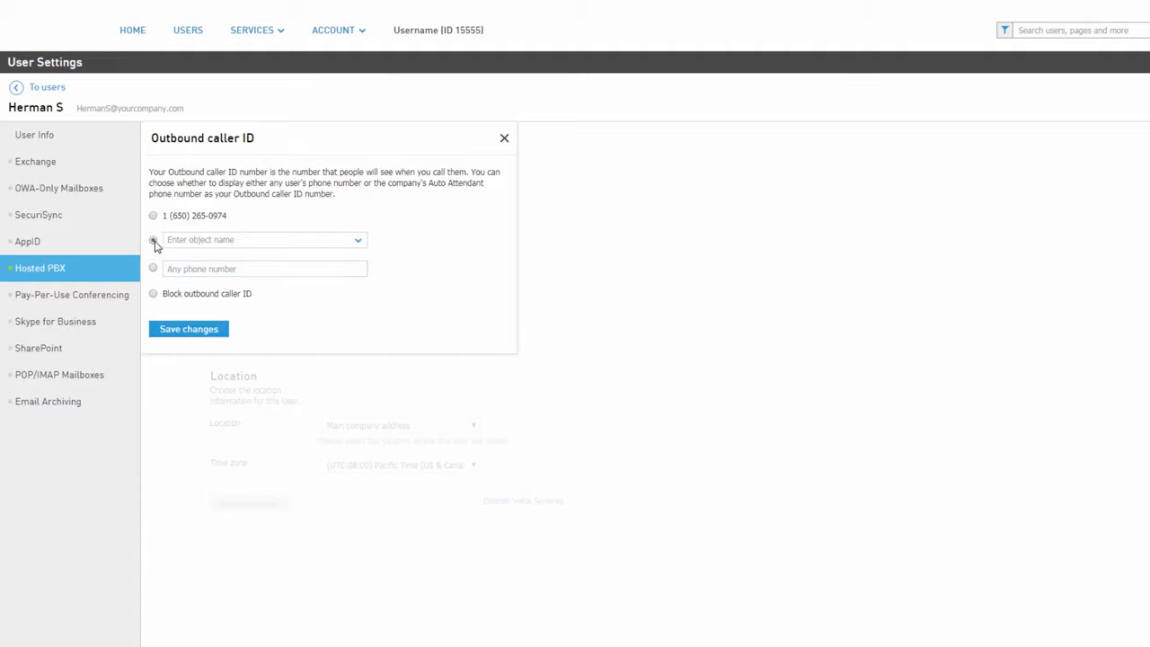
pyautogui.click(358, 241)
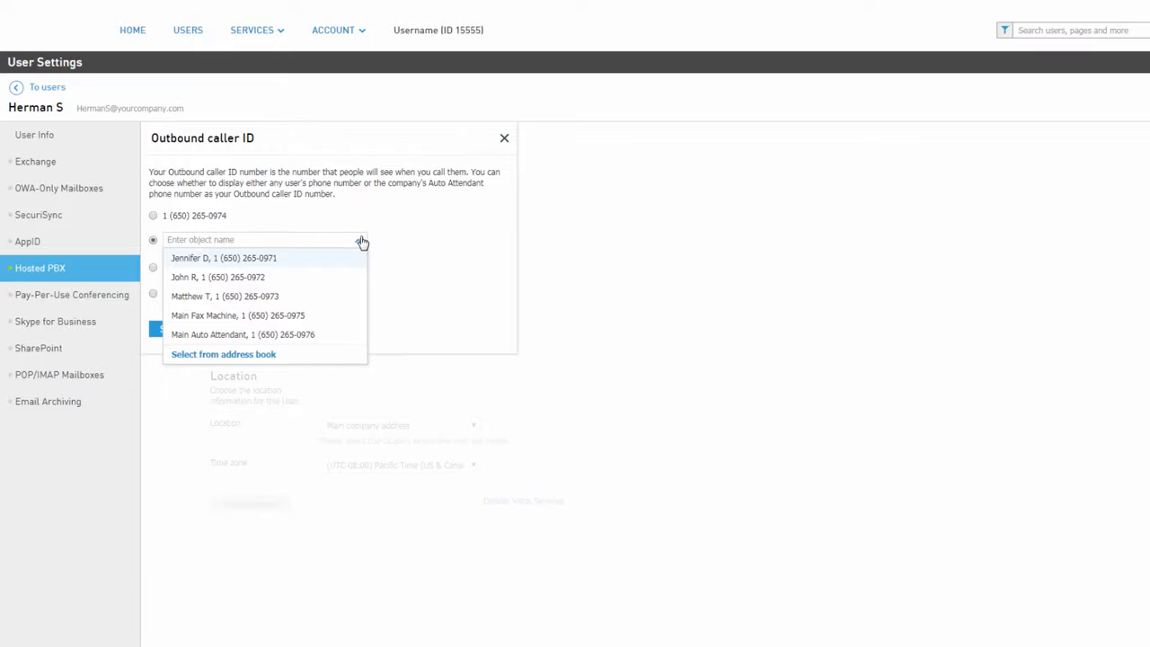
pyautogui.click(328, 335)
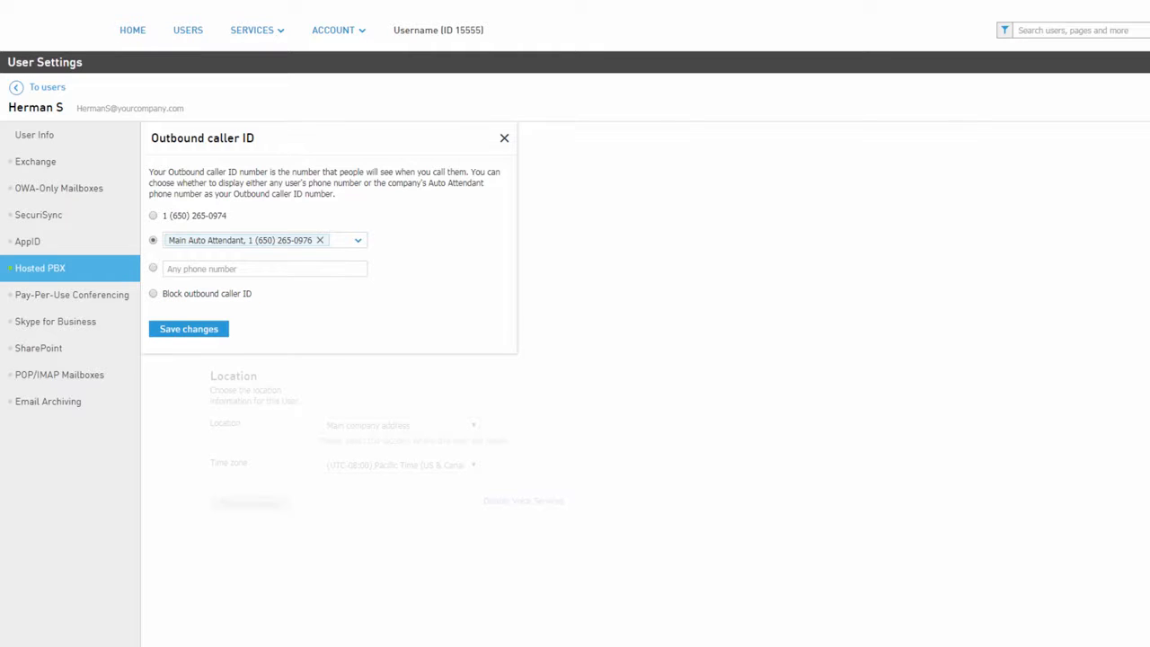
pyautogui.click(207, 331)
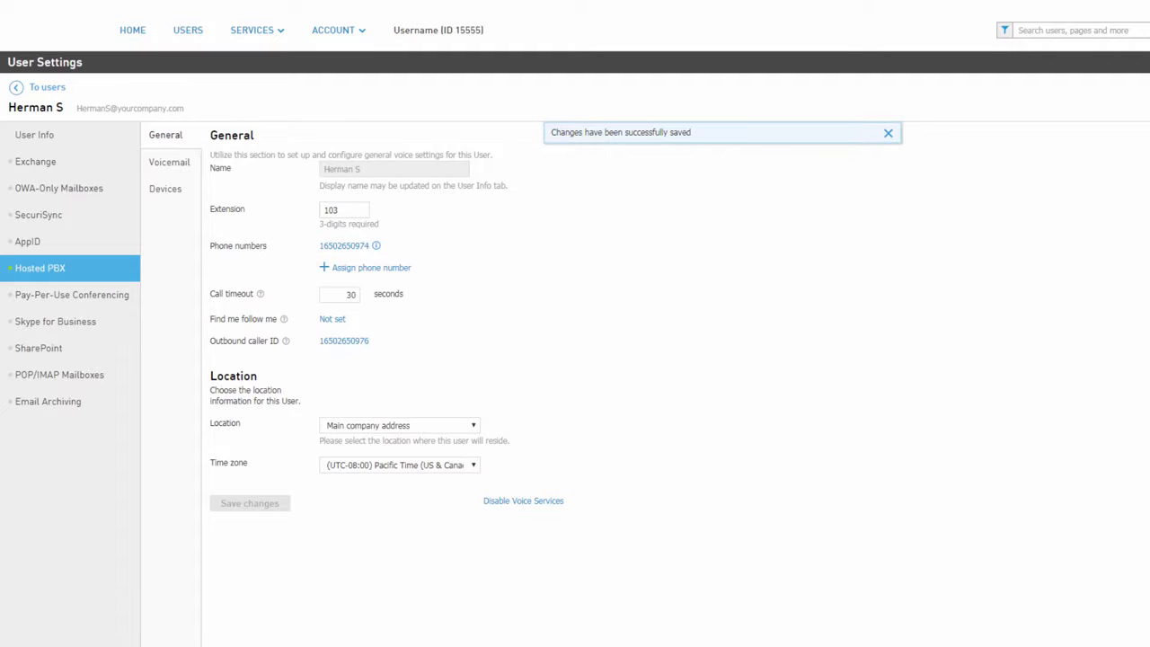
# Check the available locations, keeping Main company address, and review the notice on disabling voice services without disabling them.
pyautogui.click(473, 432)
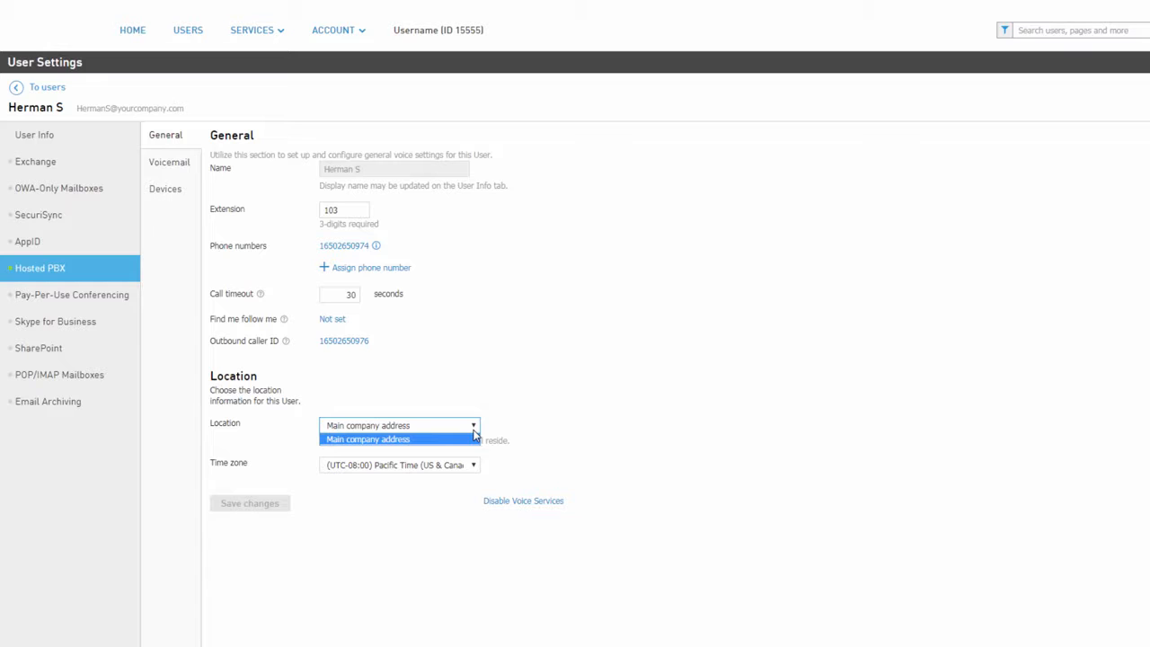
pyautogui.click(473, 438)
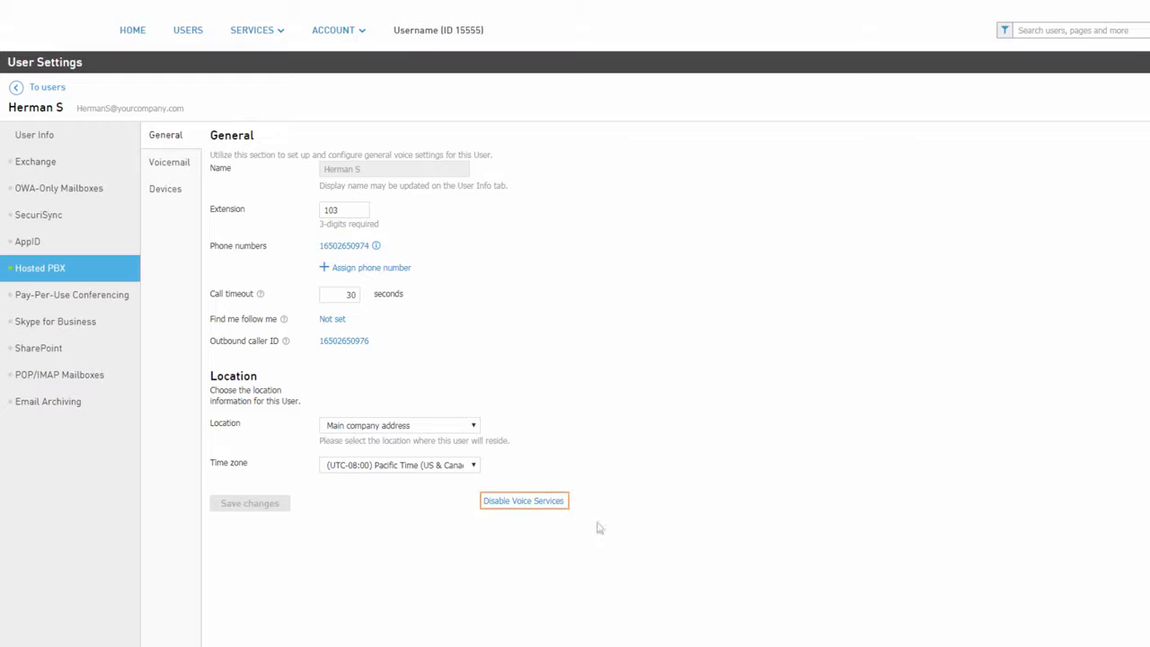
pyautogui.click(547, 503)
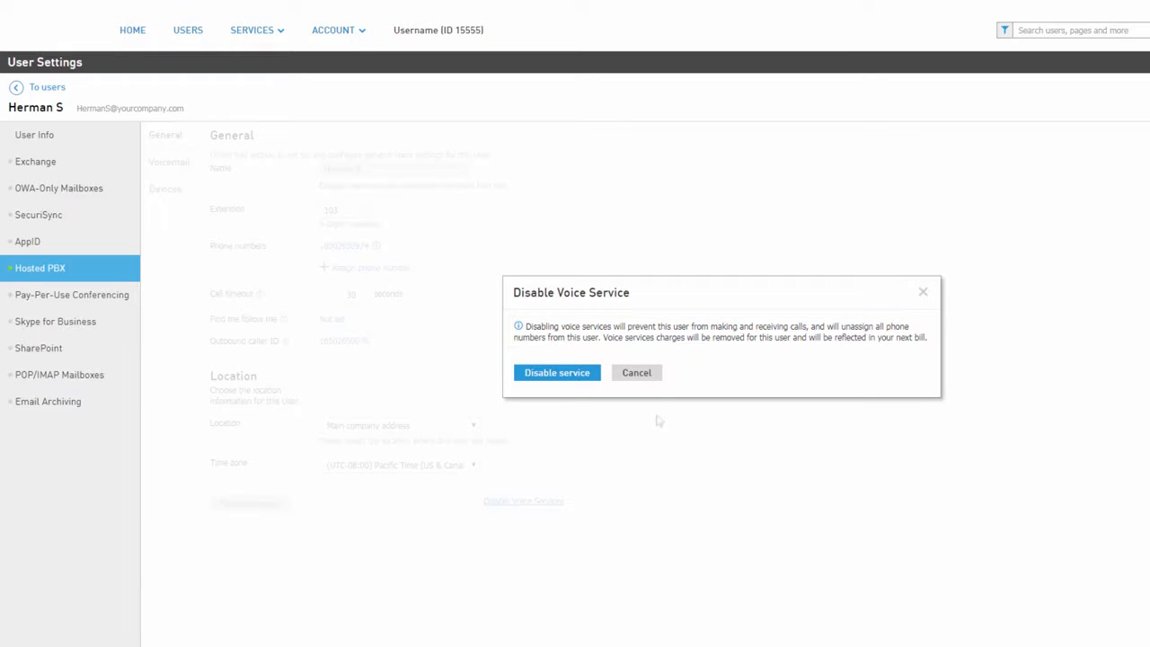
pyautogui.click(650, 375)
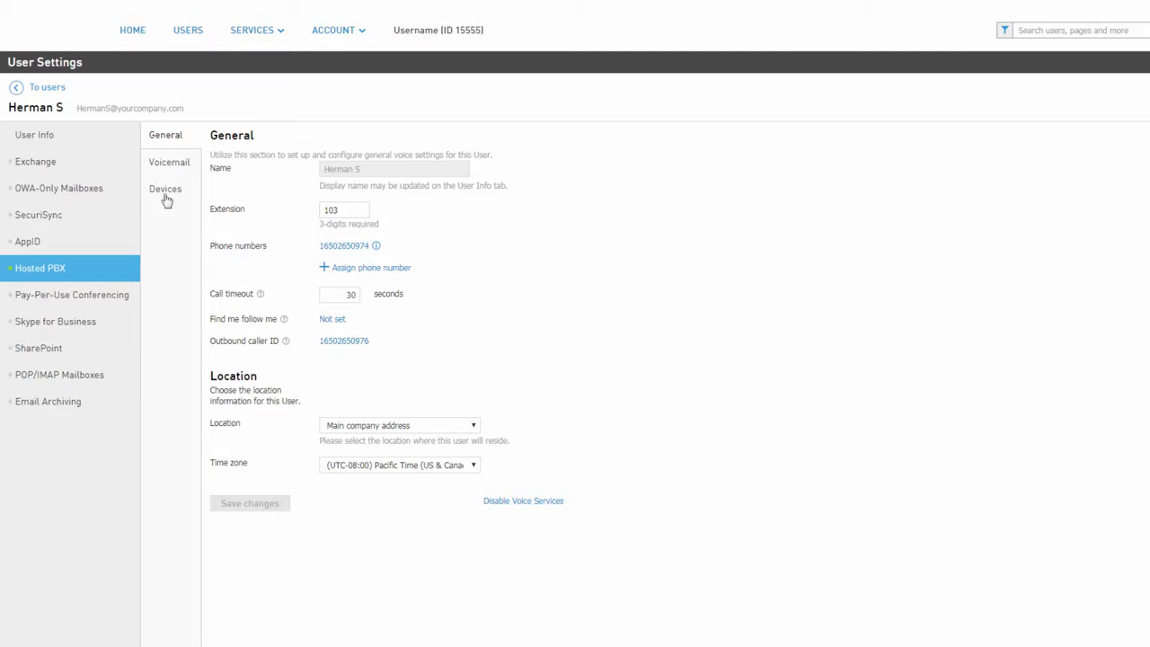
# Review the user's voicemail settings, including the greeting upload and voicemail PIN reset forms, without changing anything.
pyautogui.click(170, 164)
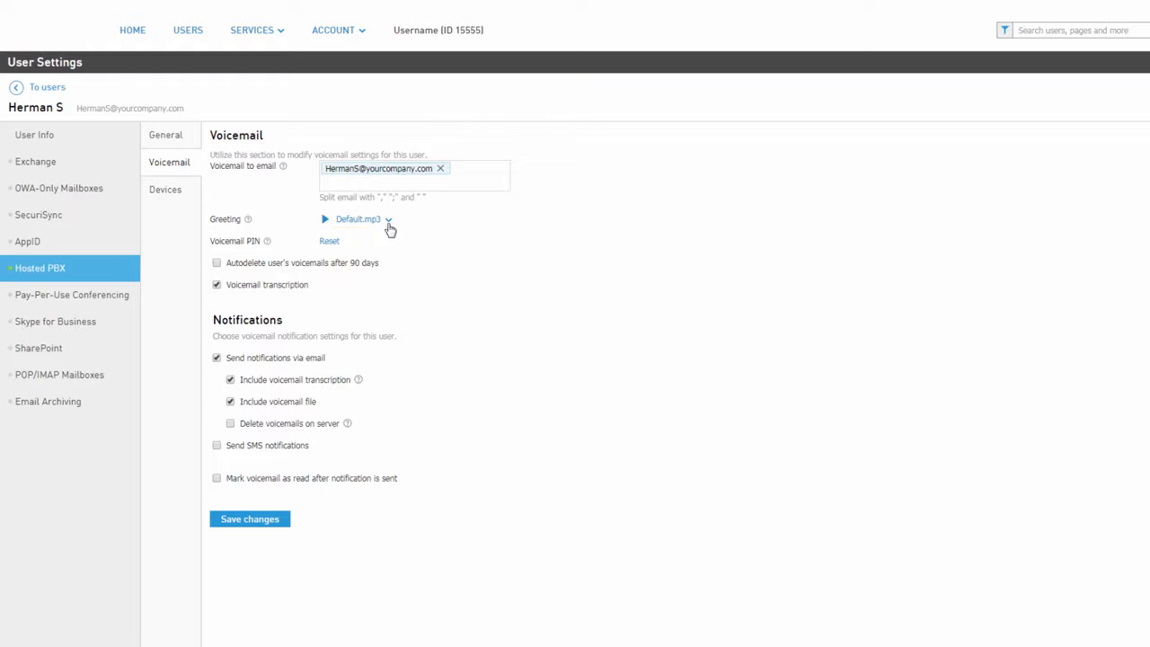
pyautogui.click(389, 221)
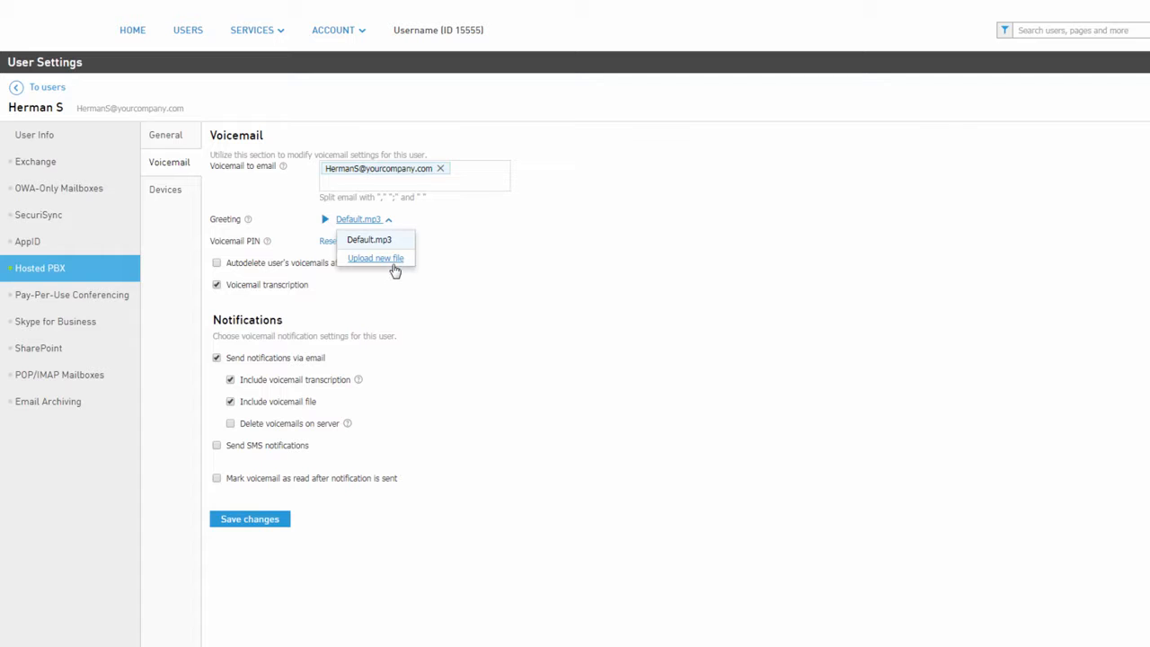
pyautogui.click(376, 258)
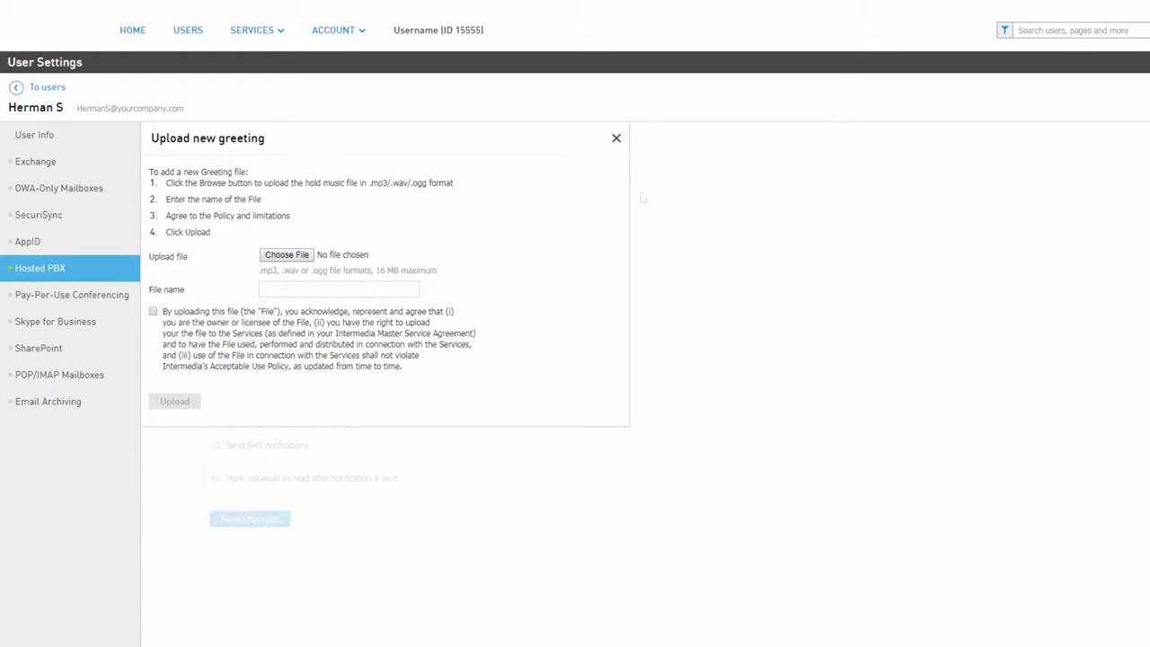
pyautogui.click(616, 141)
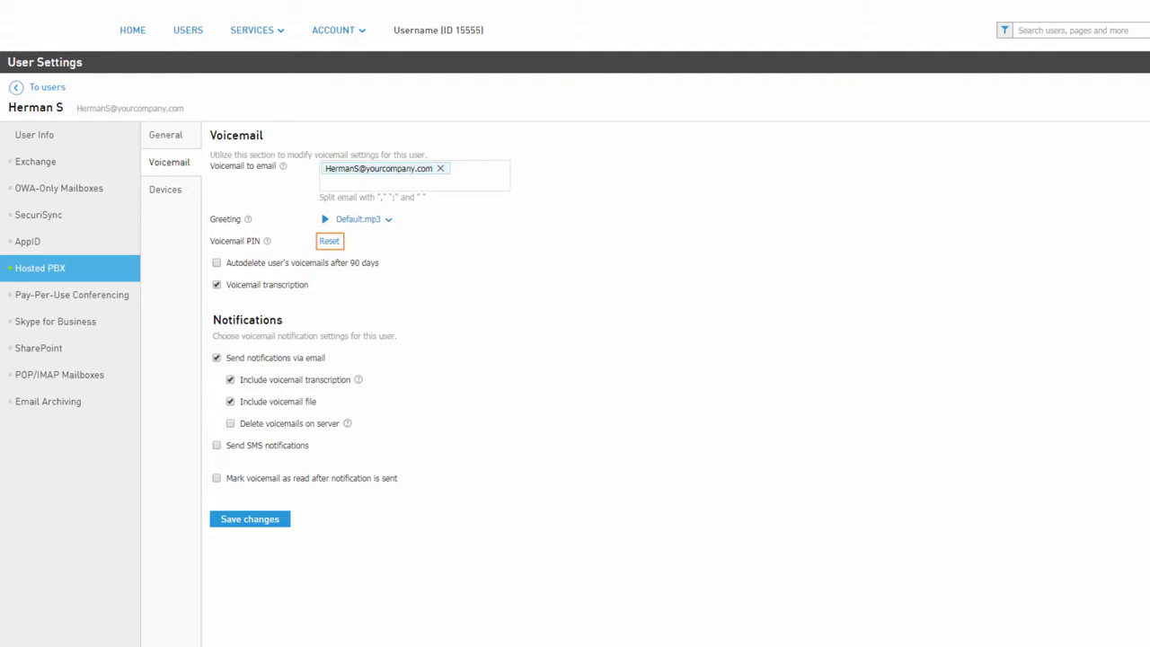
pyautogui.click(328, 242)
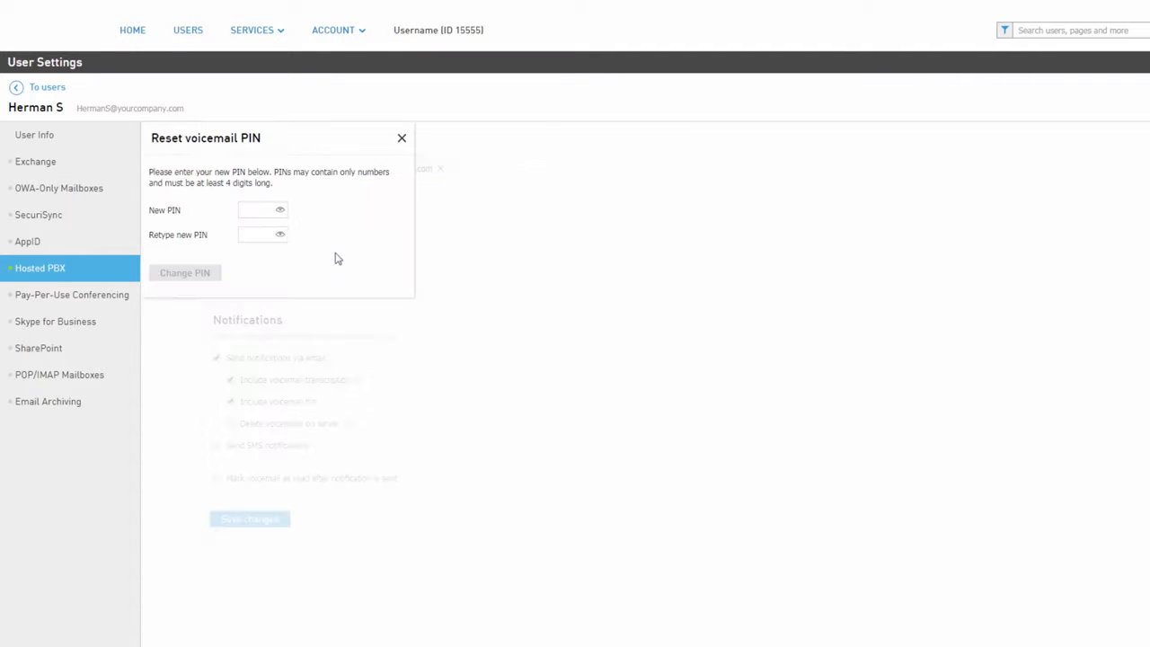
pyautogui.click(401, 139)
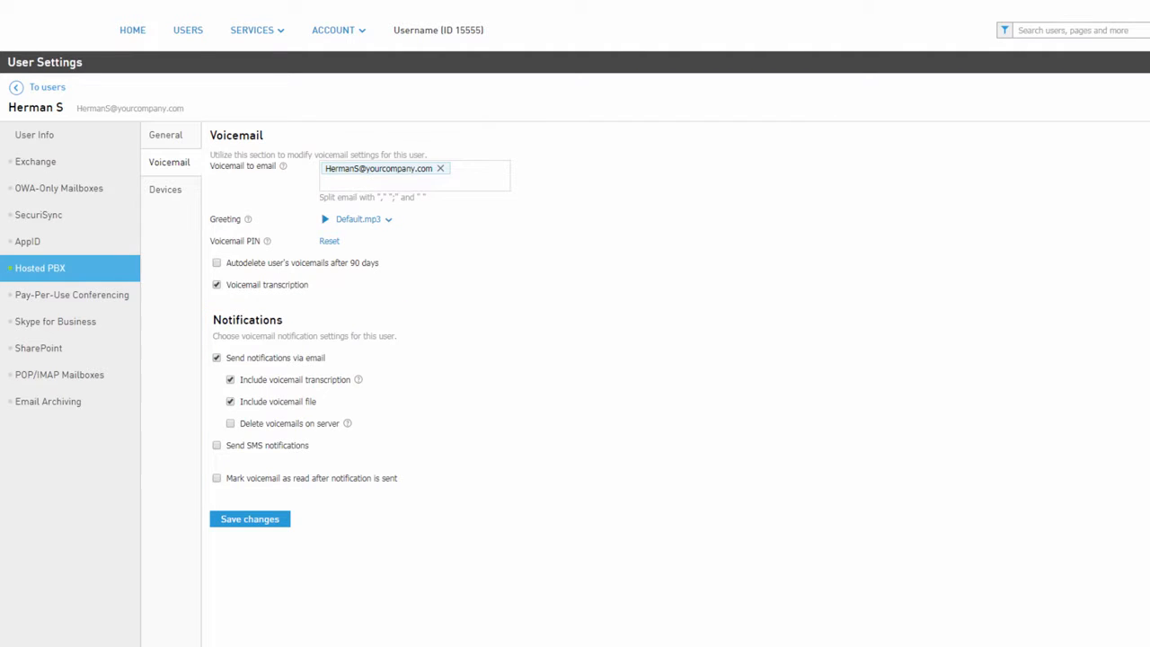
# Assign the Yealink T46G device to the user with the prefilled E911 address, accepting the 911 policy, and return to the users list.
pyautogui.click(176, 194)
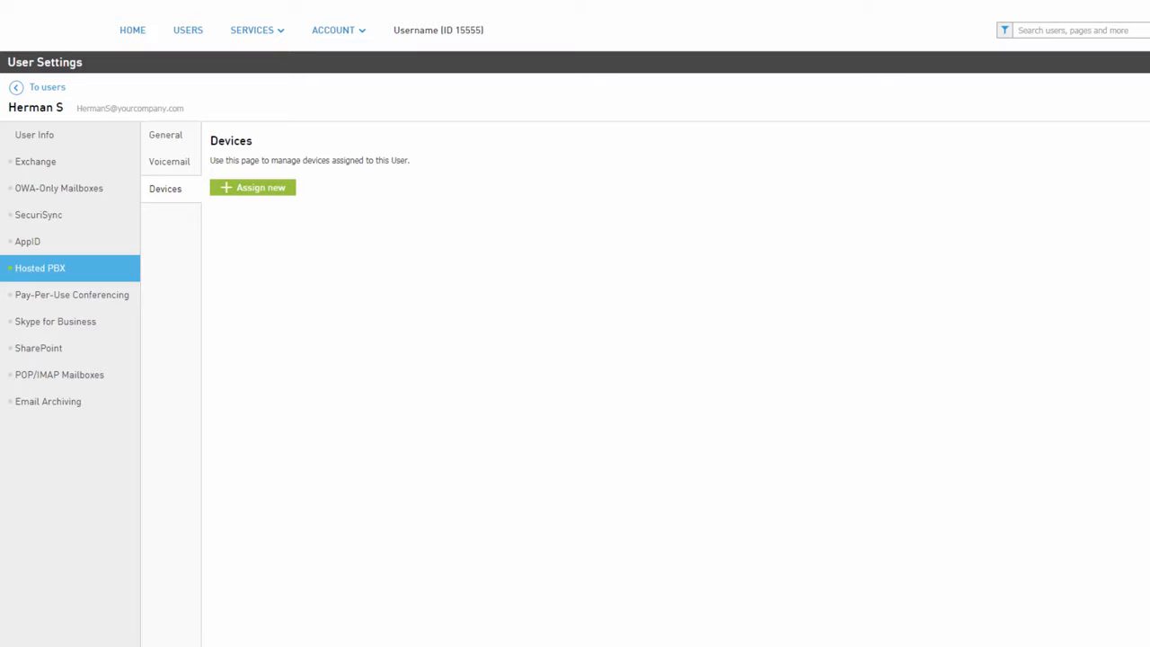
pyautogui.click(259, 192)
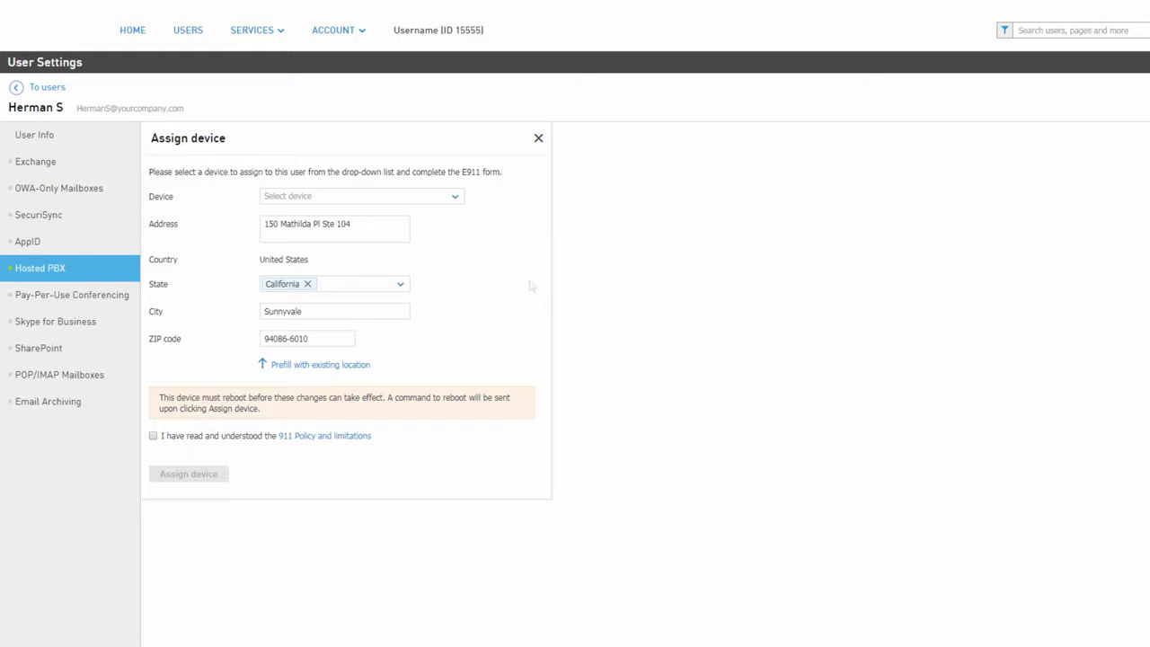
pyautogui.click(455, 201)
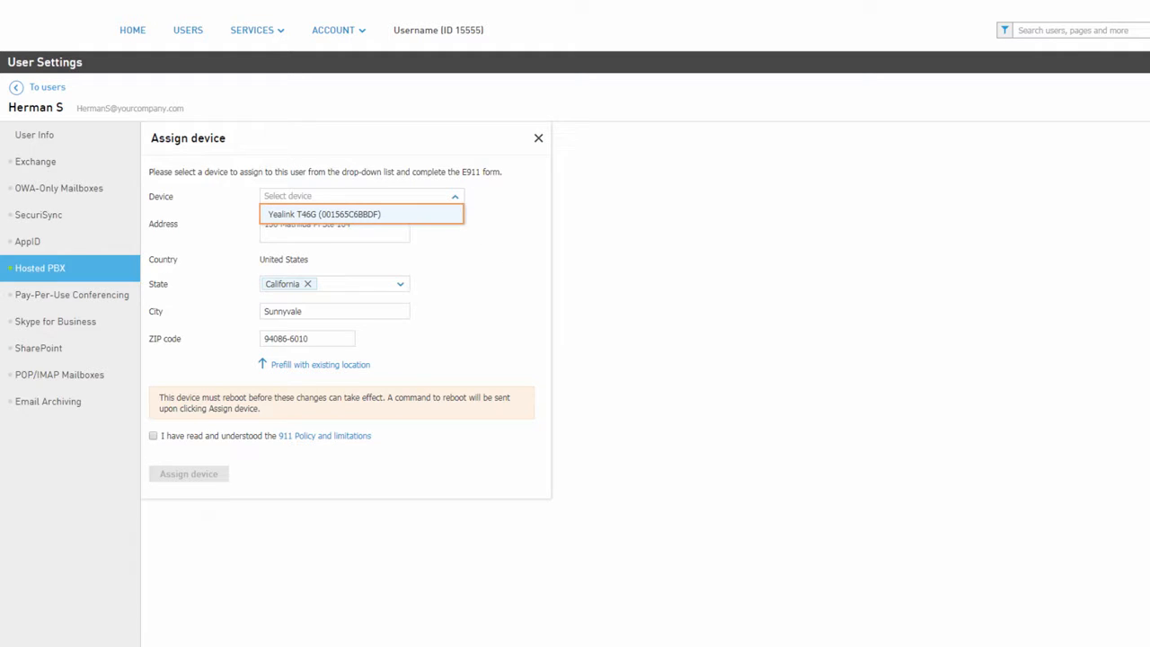
pyautogui.click(441, 218)
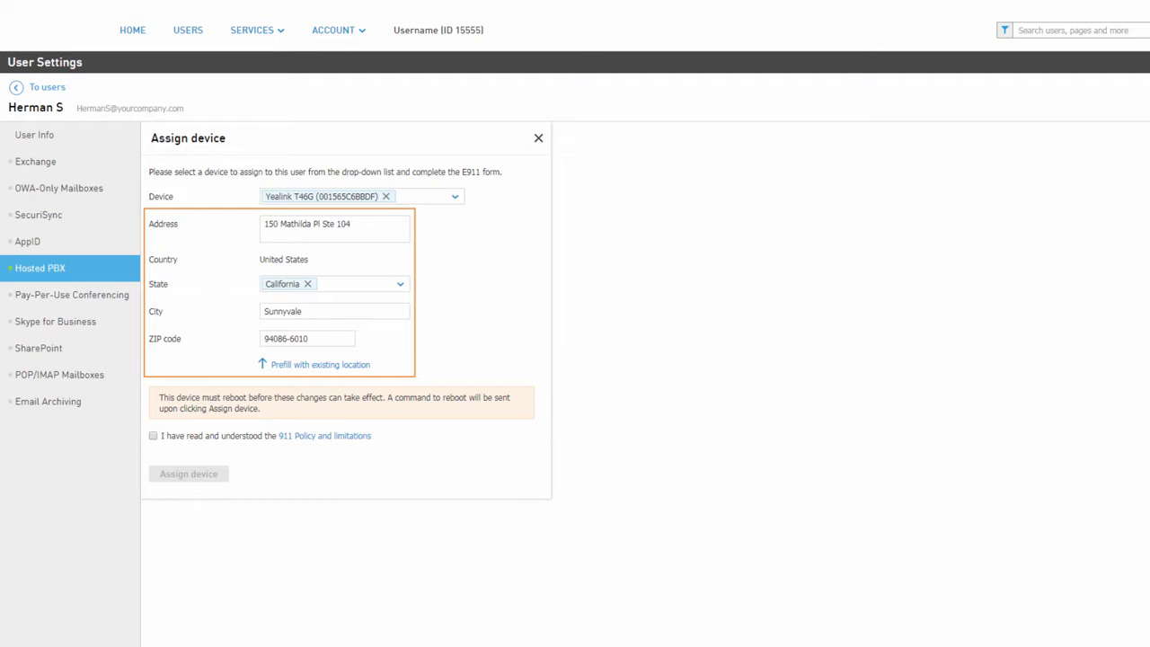
pyautogui.click(153, 438)
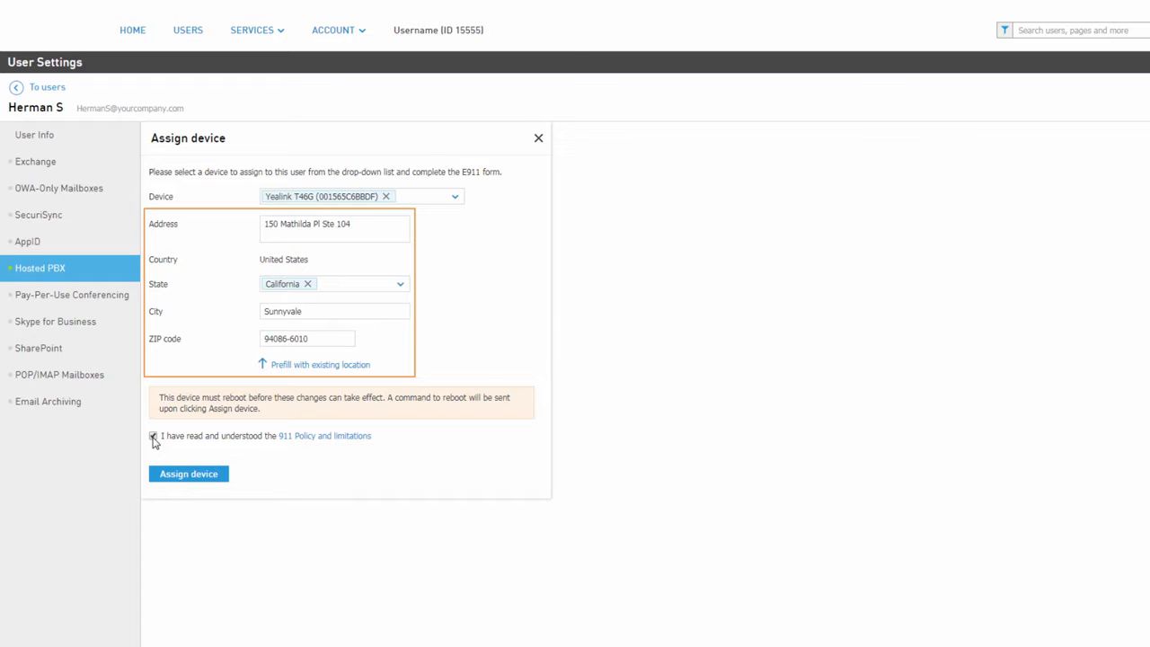
pyautogui.click(203, 483)
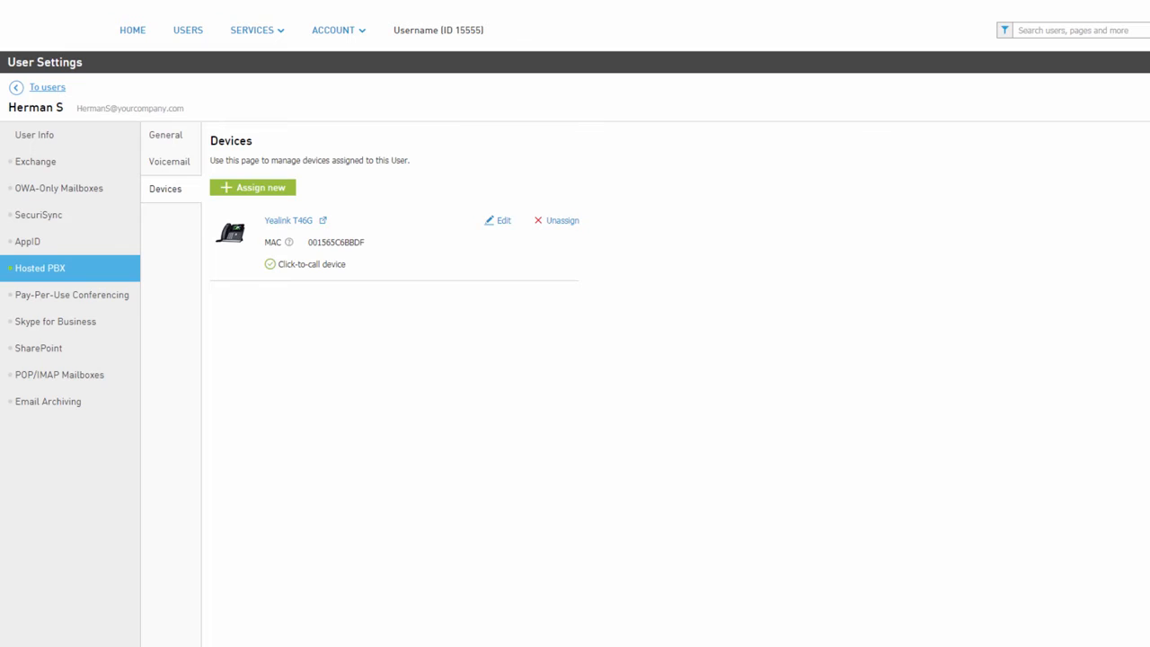
pyautogui.click(48, 87)
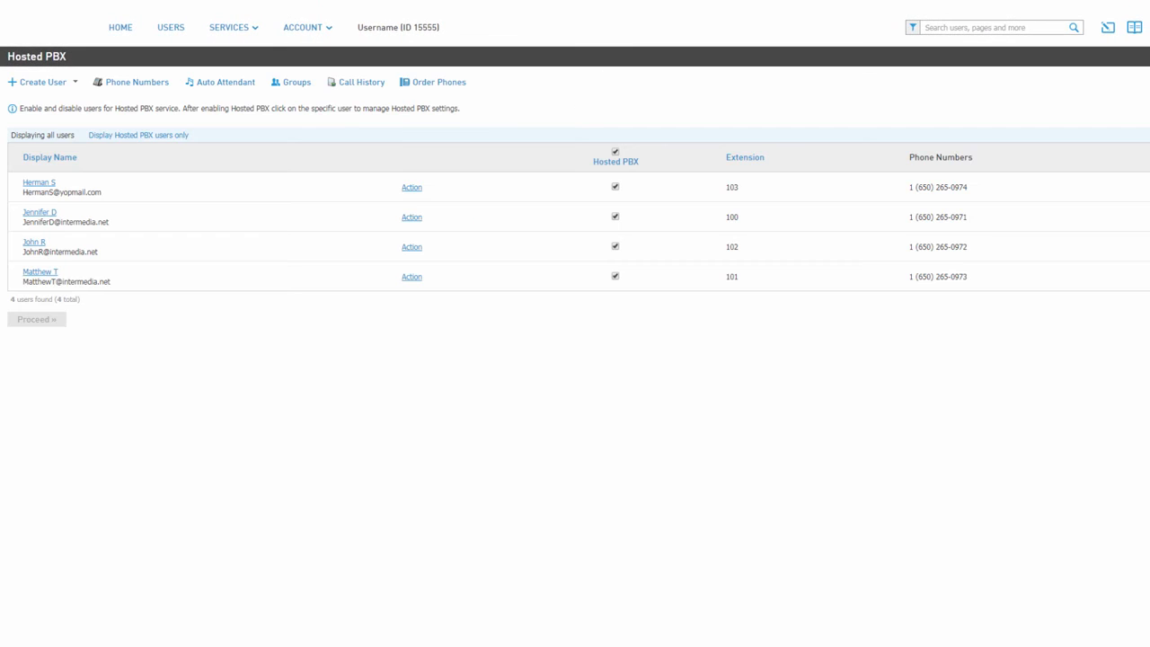